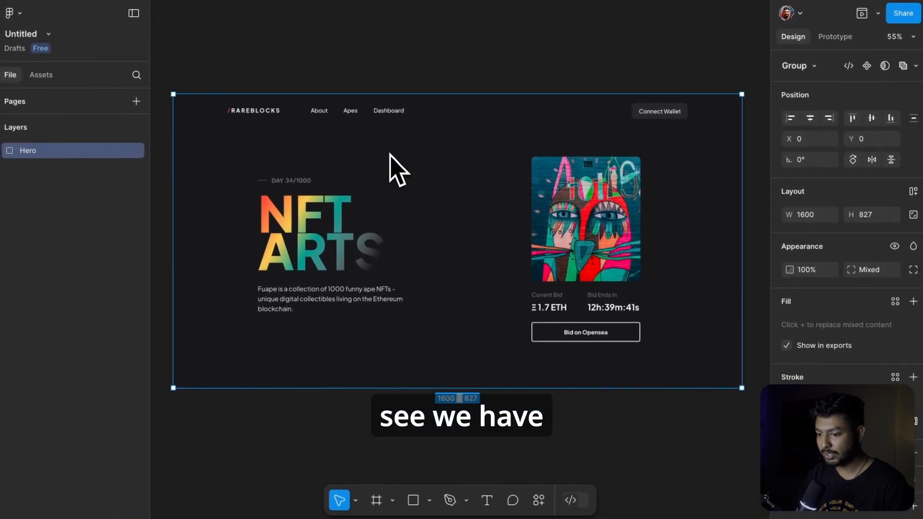
Convert the Hero group into a frame
scroll(389, 154, down, 1)
scroll(389, 153, left, 1)
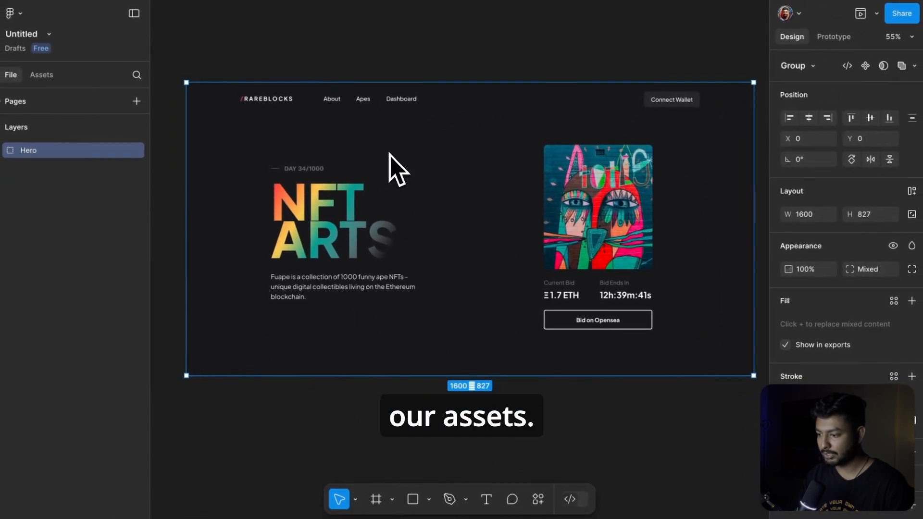
scroll(389, 154, right, 1)
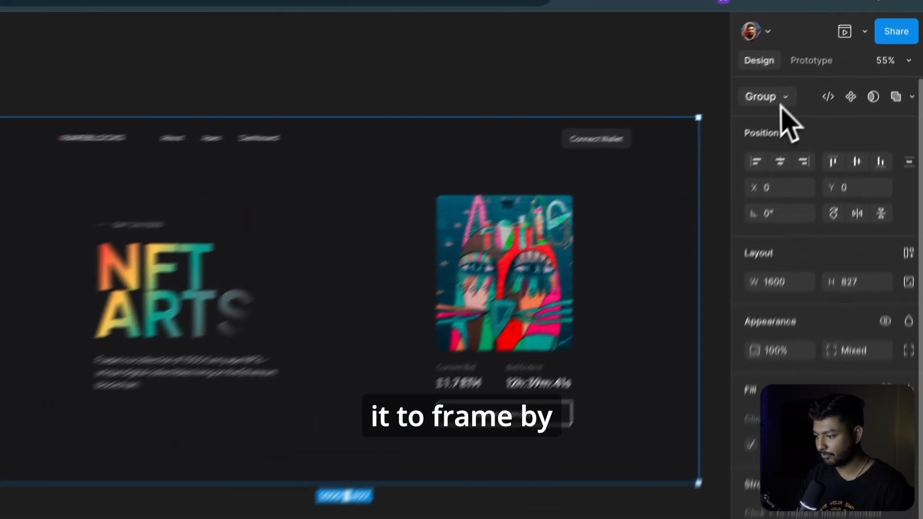
click(811, 66)
click(753, 114)
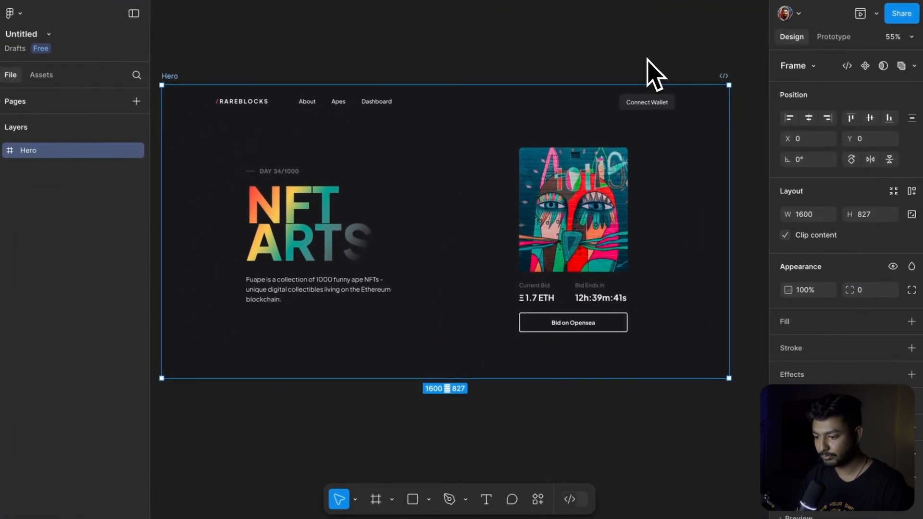
Draw a frame about 164 by 229 on the empty canvas below the Hero frame
scroll(647, 59, left, 1)
scroll(647, 58, down, 1)
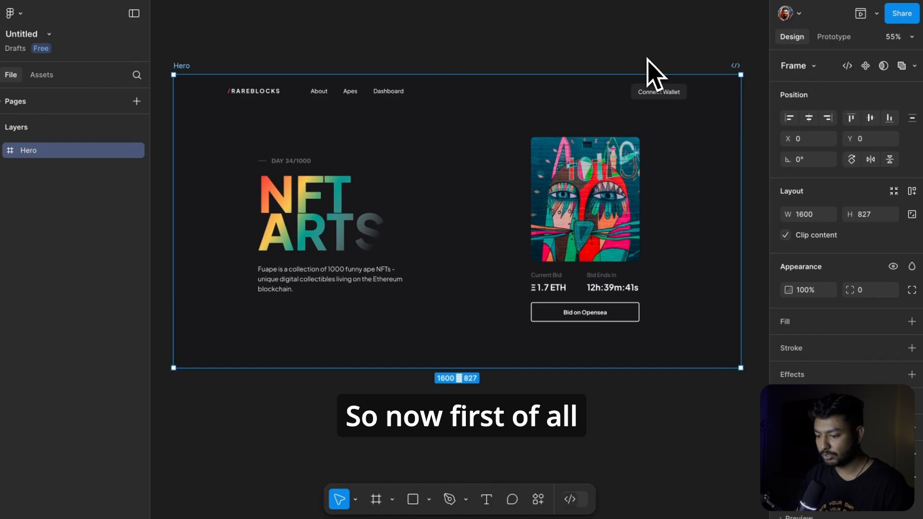
scroll(647, 58, down, 3)
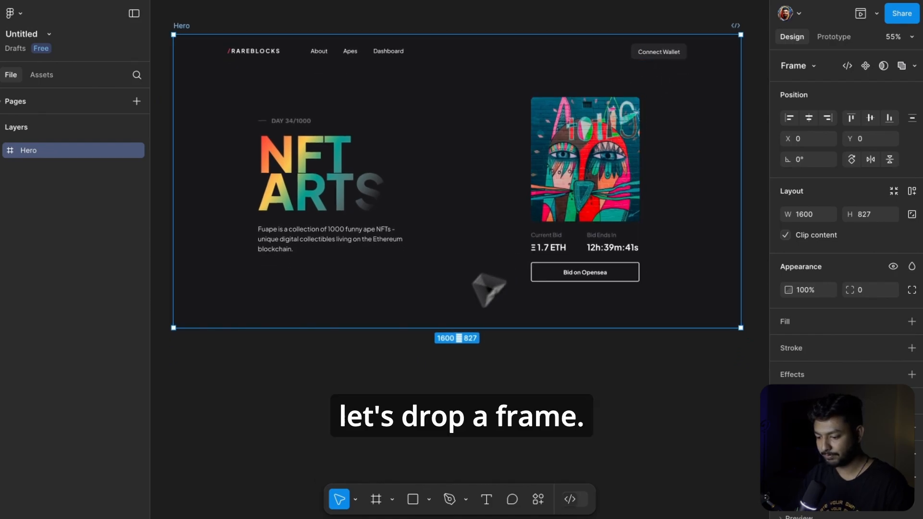
scroll(392, 379, down, 10)
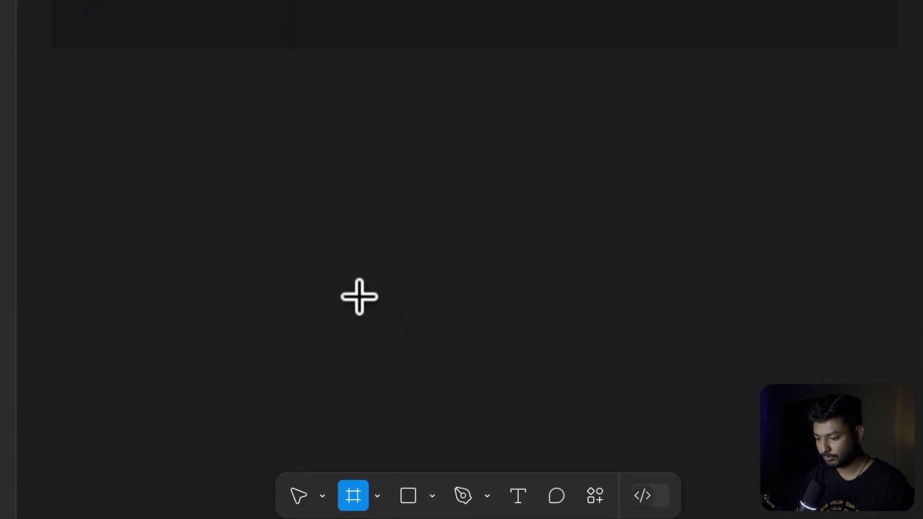
drag(307, 111, 339, 144)
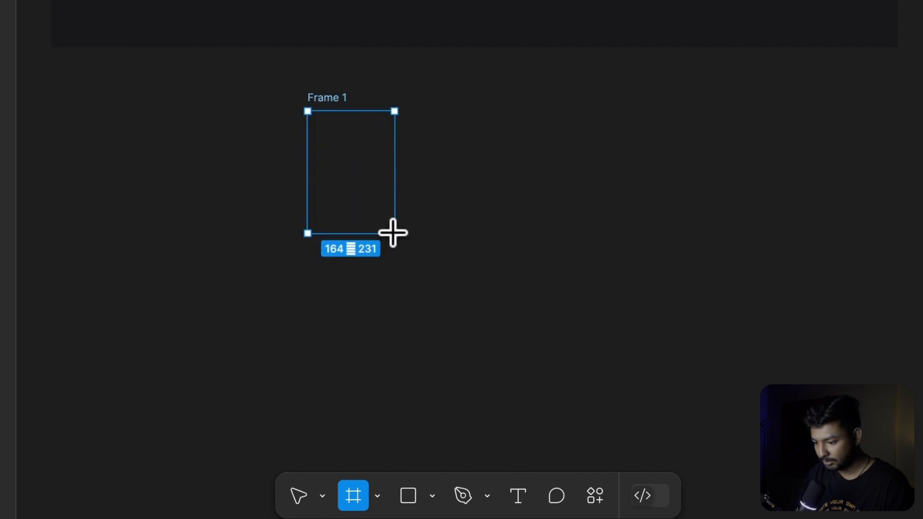
drag(393, 233, 393, 230)
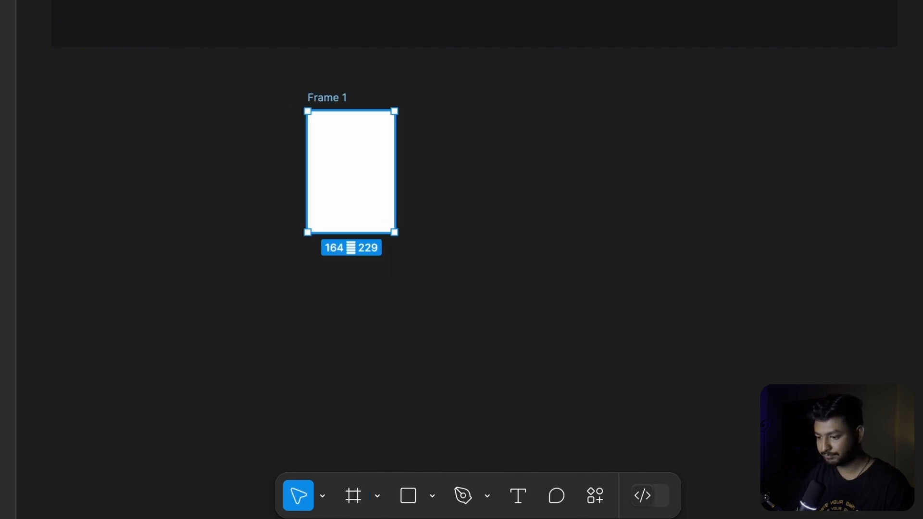
Fill the new frame with an image from the Unsplash plugin's abstract preset and close the plugin
click(594, 495)
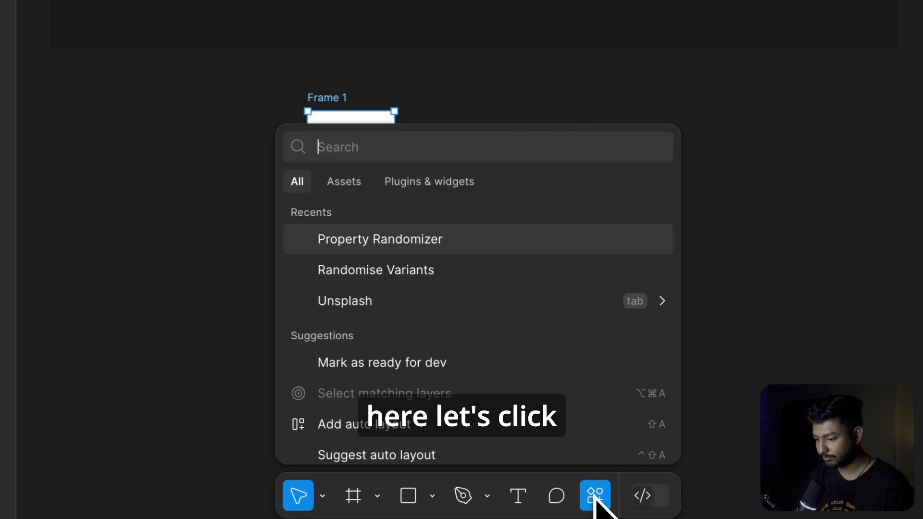
click(428, 306)
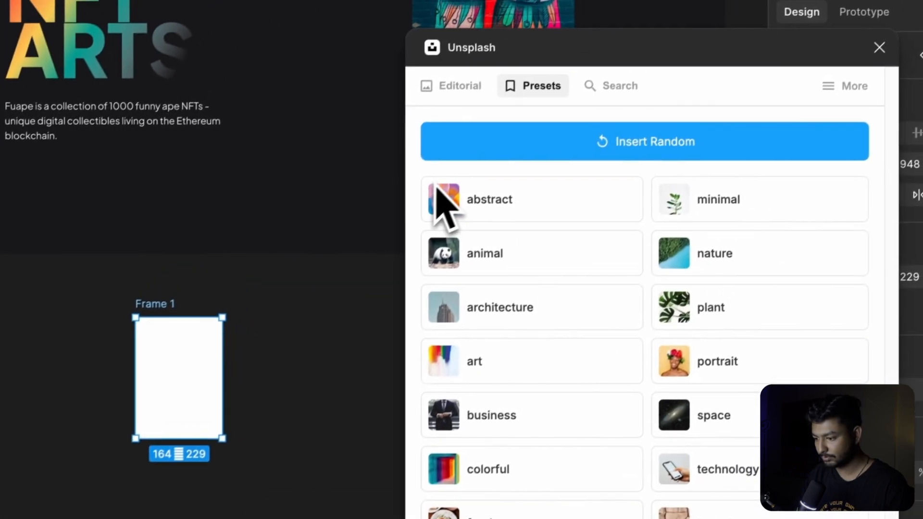
click(476, 215)
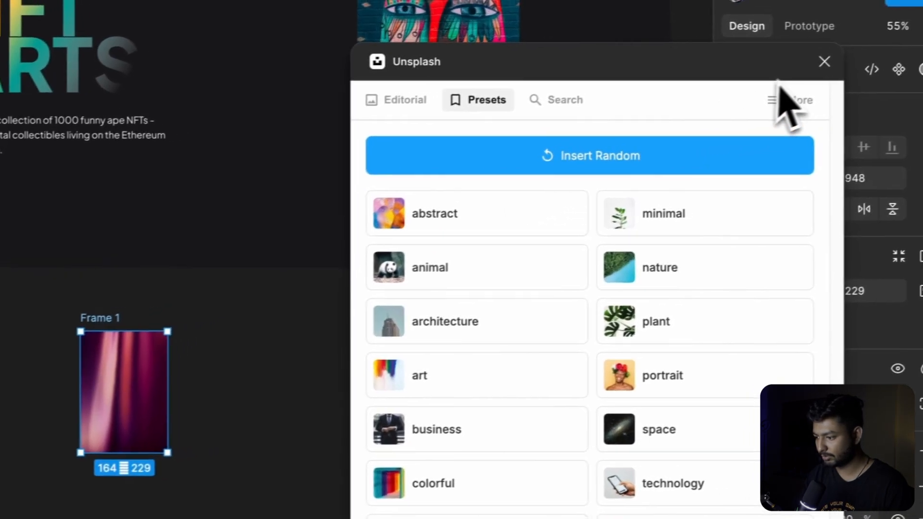
click(824, 62)
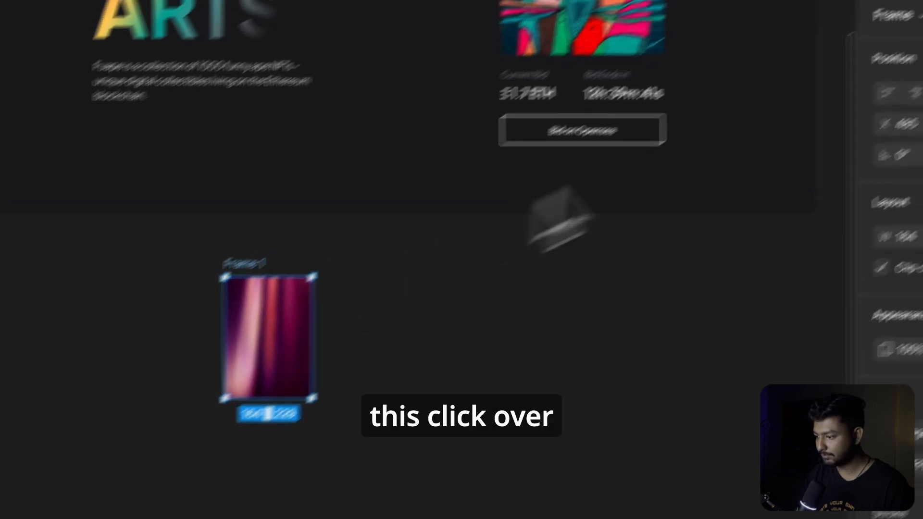
Turn the image frame into a component and add variants until the set holds ten
click(880, 121)
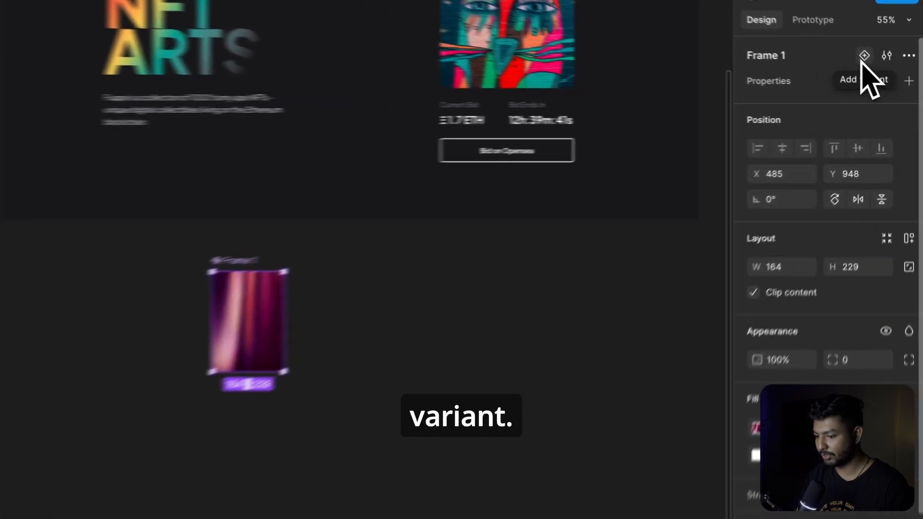
click(874, 67)
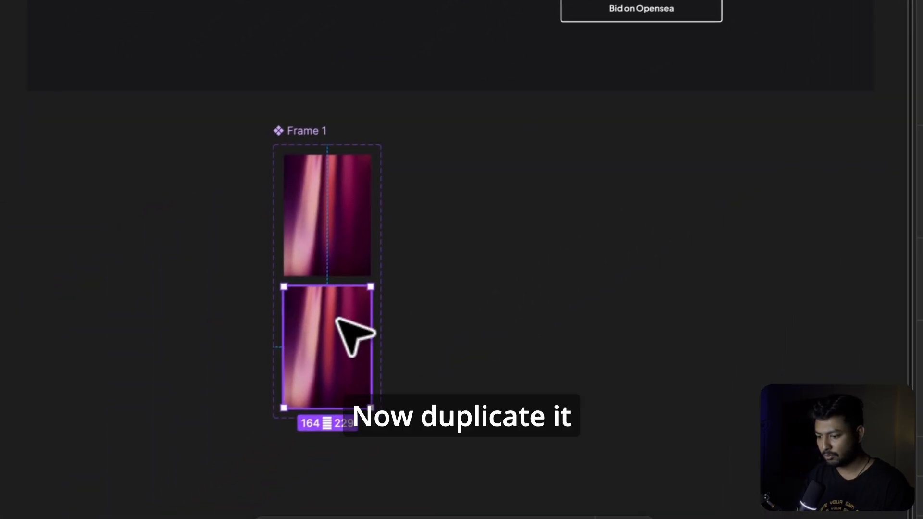
key(ctrl+d)
key(ctrl+d)
scroll(358, 333, down, 3)
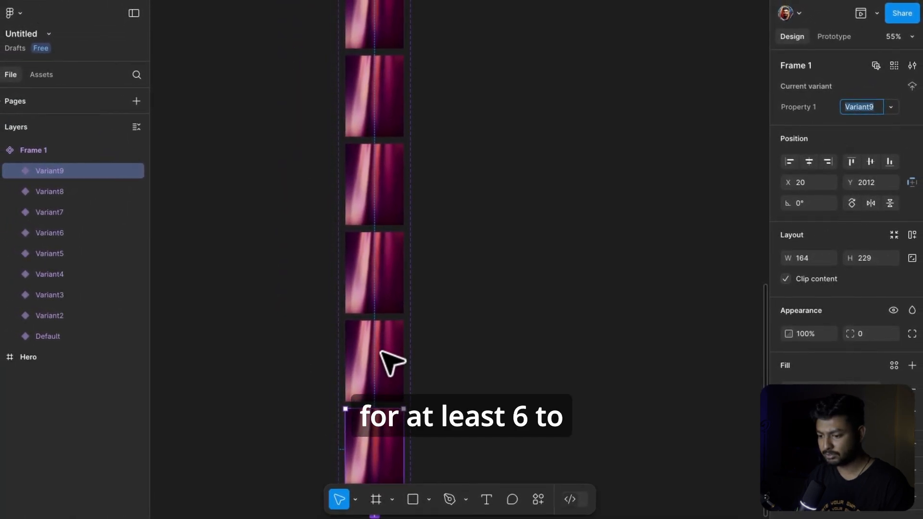
key(ctrl+d)
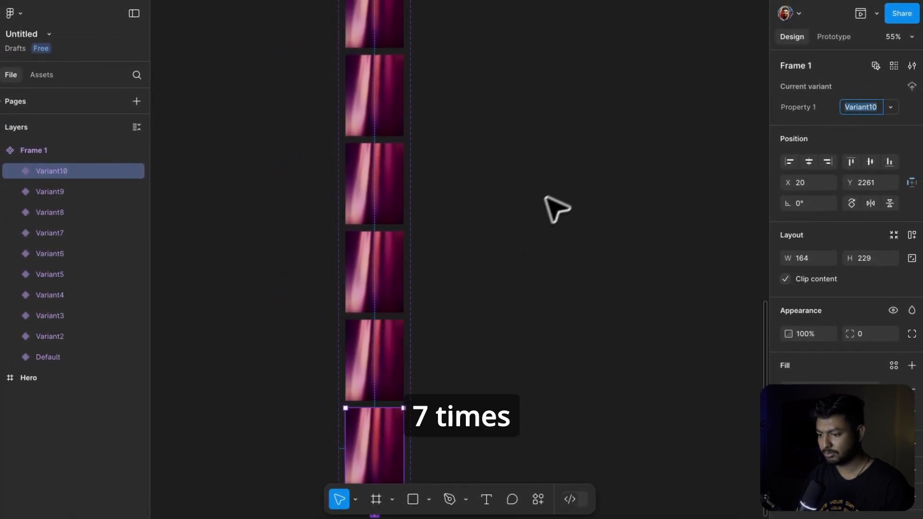
Fill all ten variants, from Default to Variant10, with abstract preset images from the Unsplash plugin and close it
scroll(567, 199, down, 5)
scroll(567, 199, down, 3)
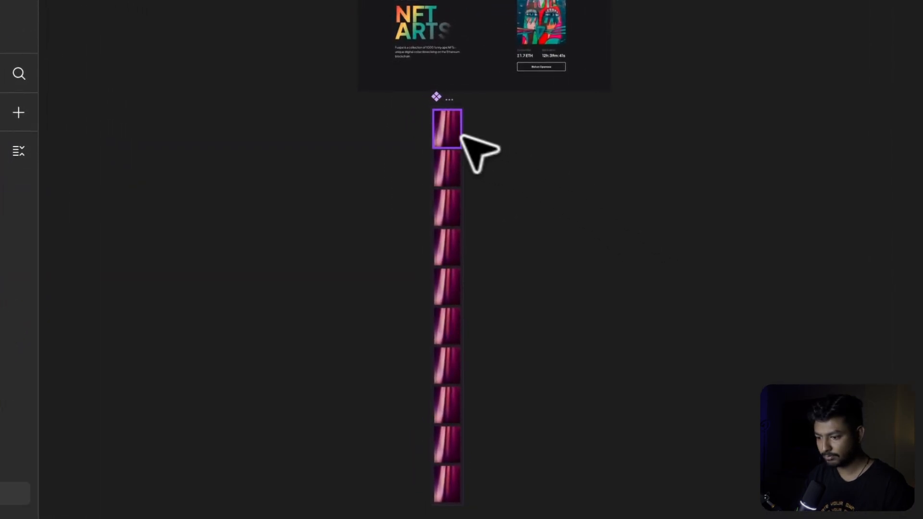
click(59, 118)
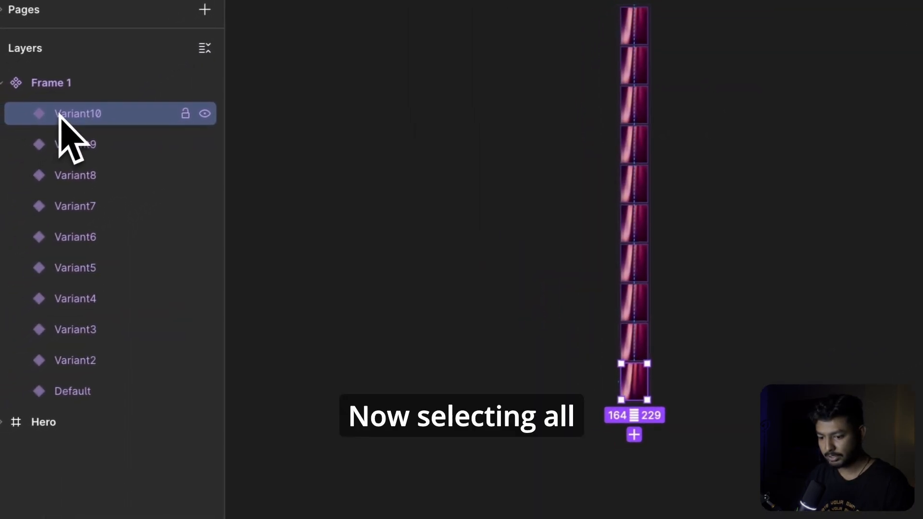
shift+click(69, 389)
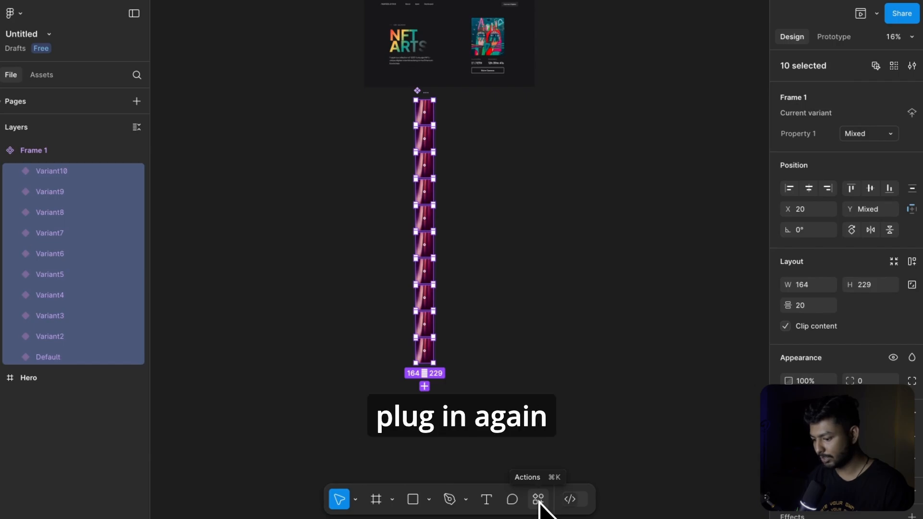
click(538, 500)
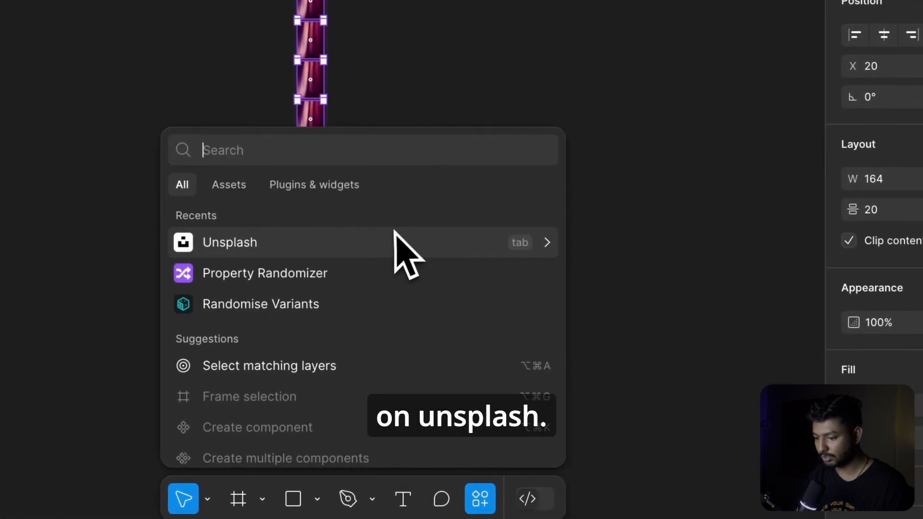
click(394, 241)
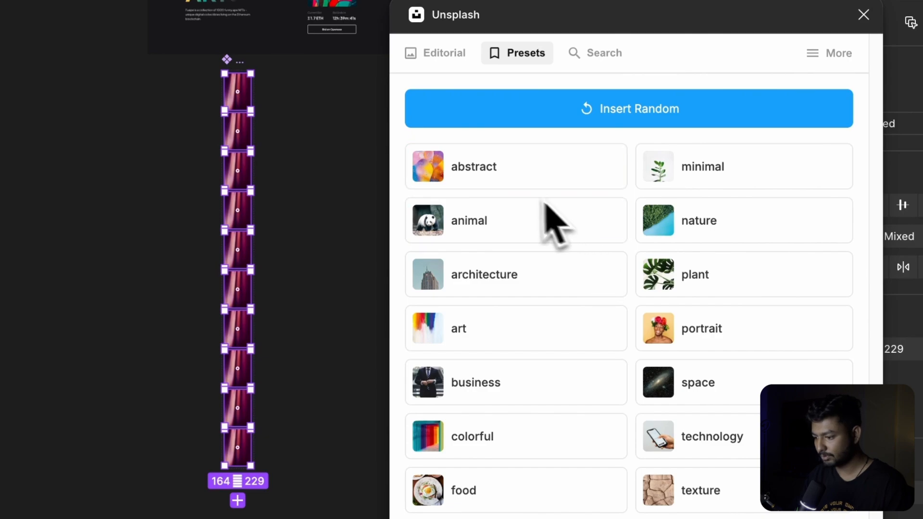
click(508, 172)
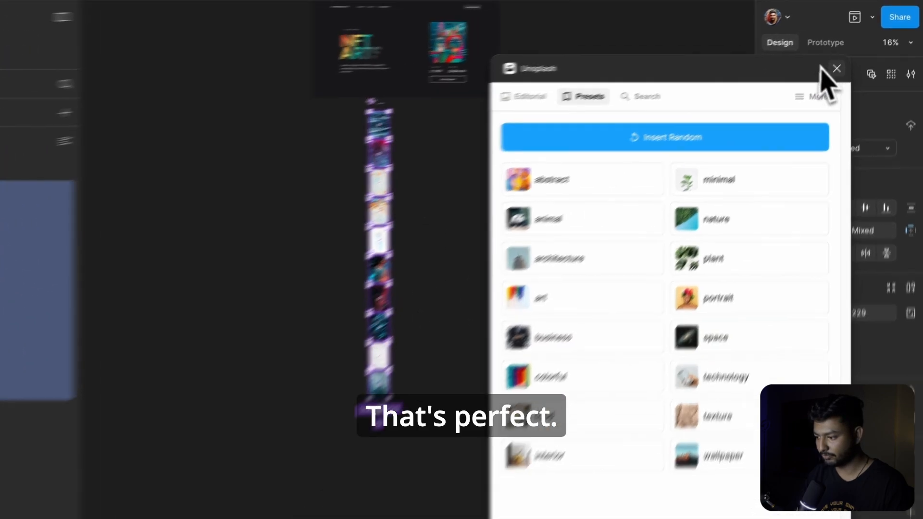
click(844, 61)
Place an instance of the first variant on the canvas beside the component set
key(shift+2)
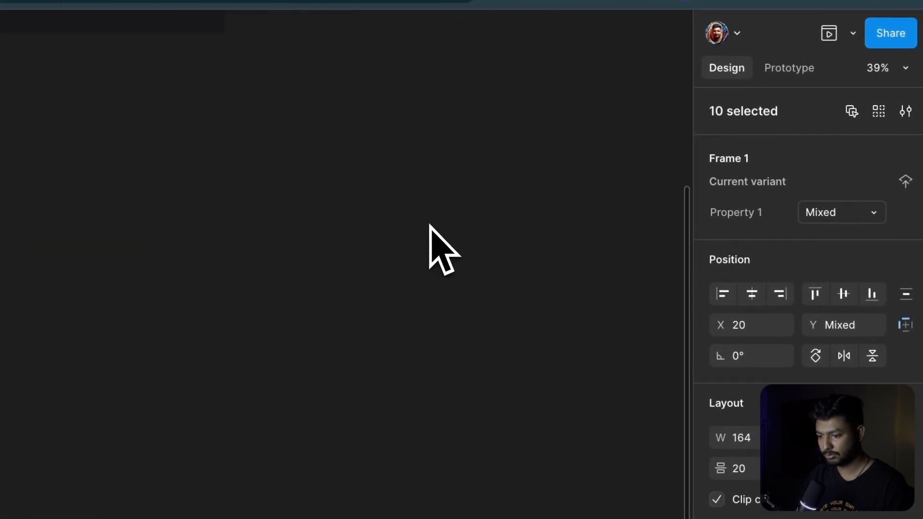
click(246, 172)
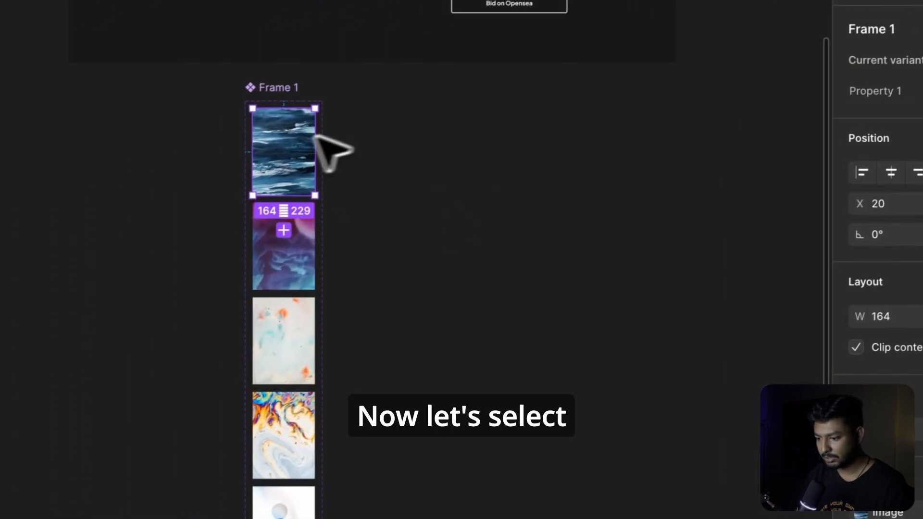
click(357, 167)
click(205, 177)
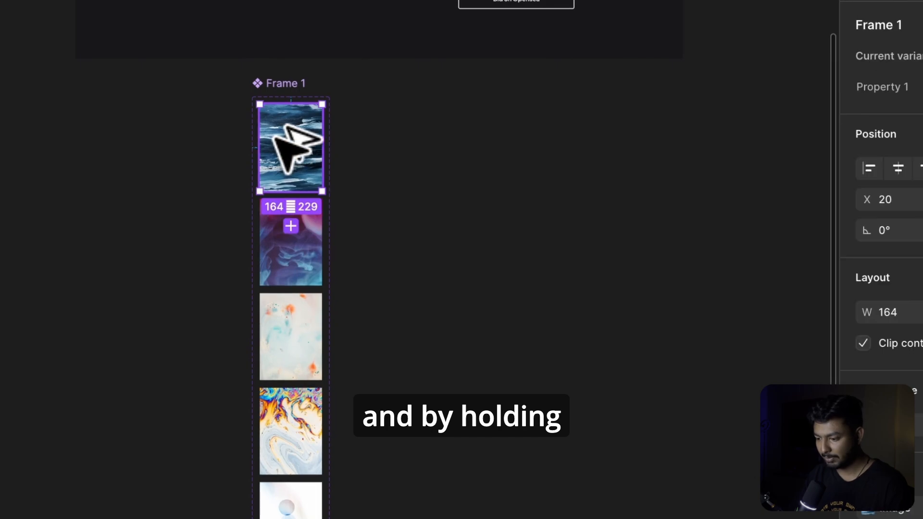
drag(274, 137, 415, 138)
click(432, 222)
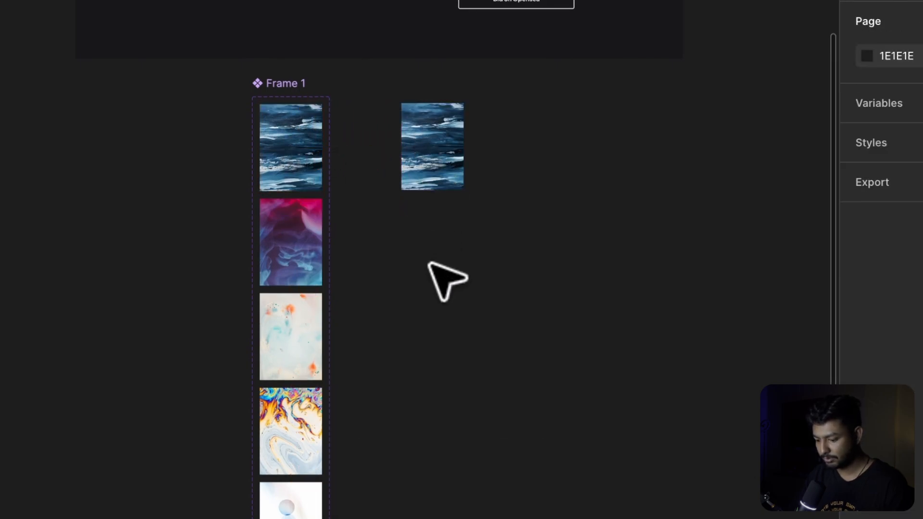
Draw a frame about 282 by 152 beside the component set and move the image instance into its centre
key(f)
mouse_move(379, 224)
mouse_down()
mouse_move(484, 266)
mouse_move(484, 281)
mouse_up()
drag(419, 143, 416, 239)
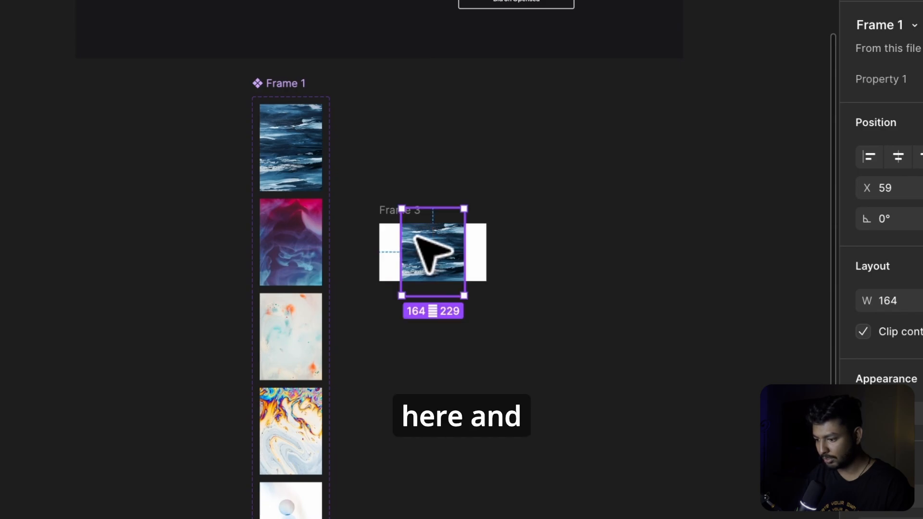
Remove the white fill of the frame holding the instance and turn off Clip content
click(392, 216)
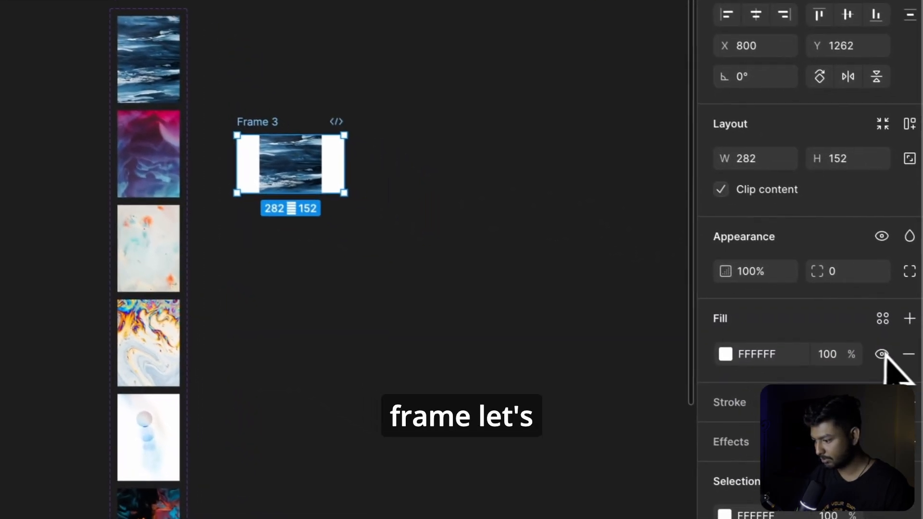
click(906, 354)
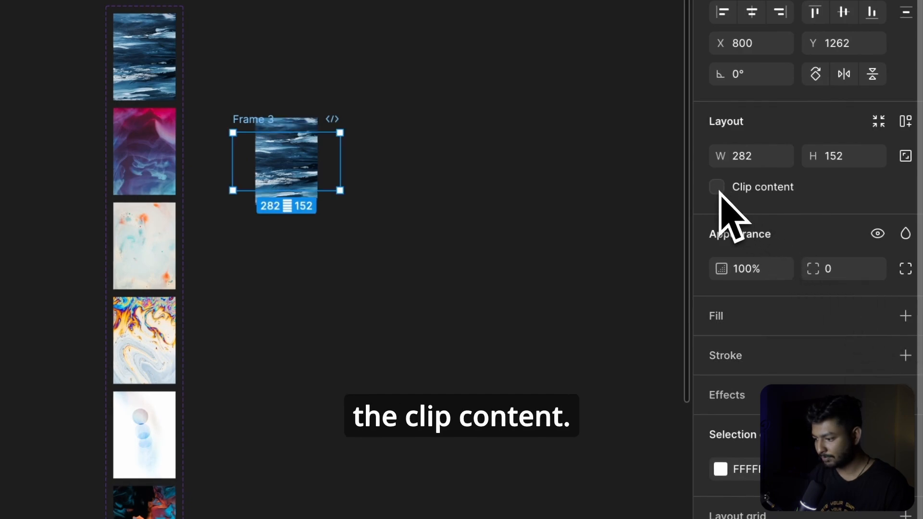
click(488, 181)
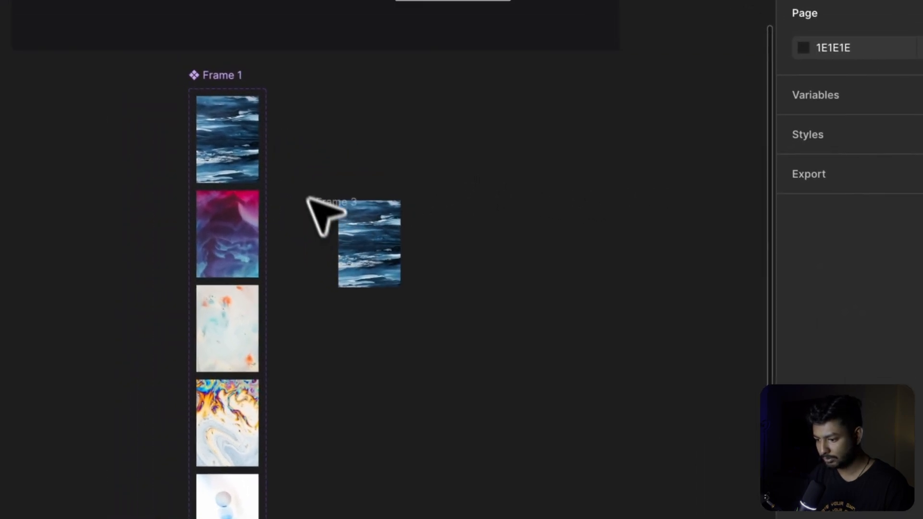
Duplicate the frame with its image instance and place the copy directly above the original
drag(301, 162, 482, 335)
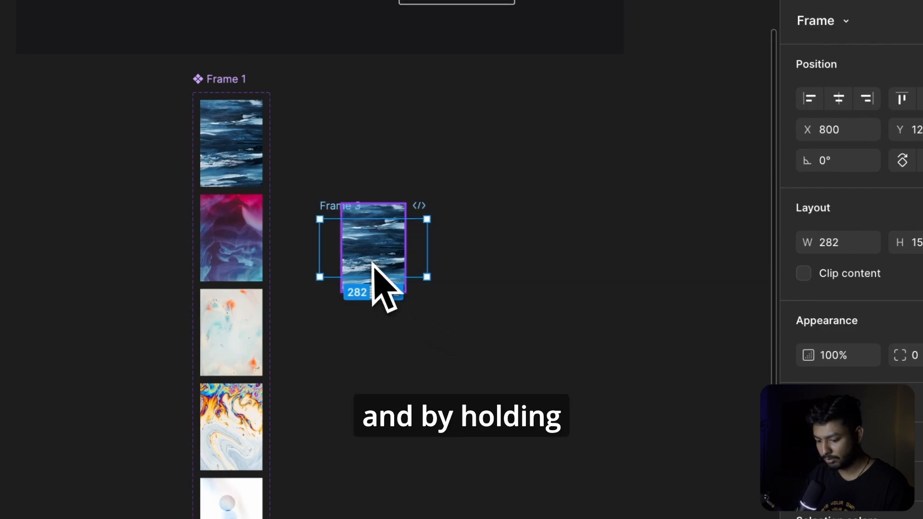
drag(369, 255, 370, 140)
click(548, 155)
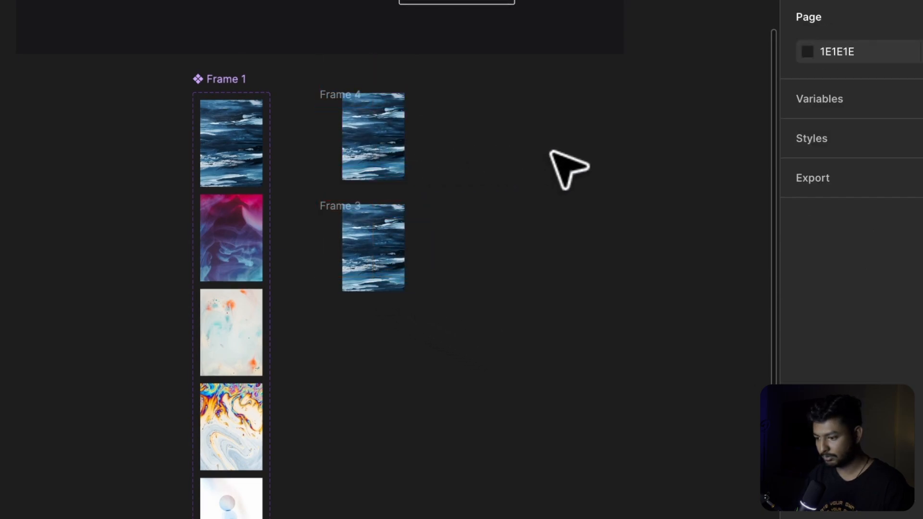
Shrink the image instance in the upper frame to 20 by 27 about its centre and set its opacity to 0%
click(373, 139)
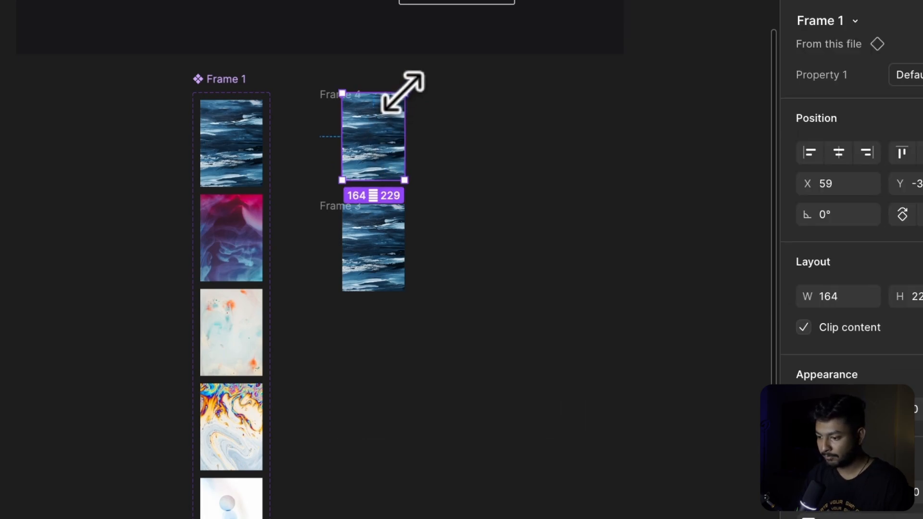
drag(401, 98, 373, 132)
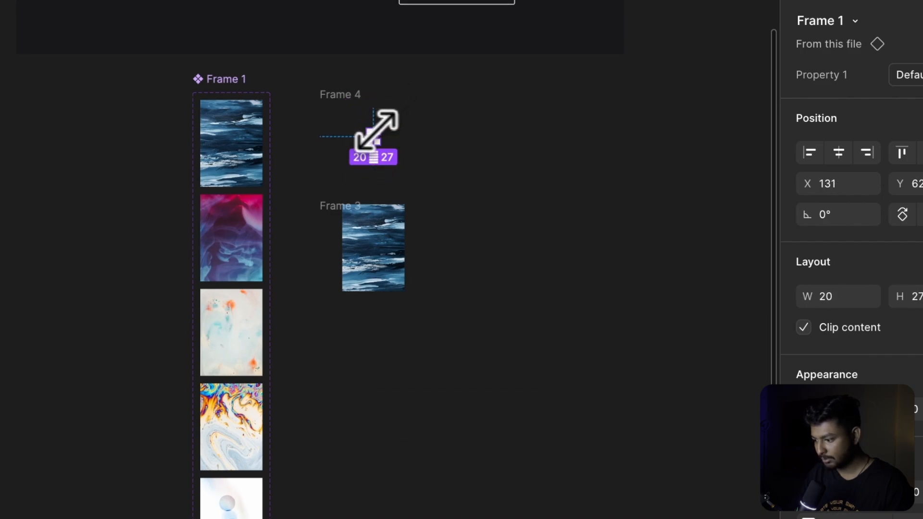
click(841, 418)
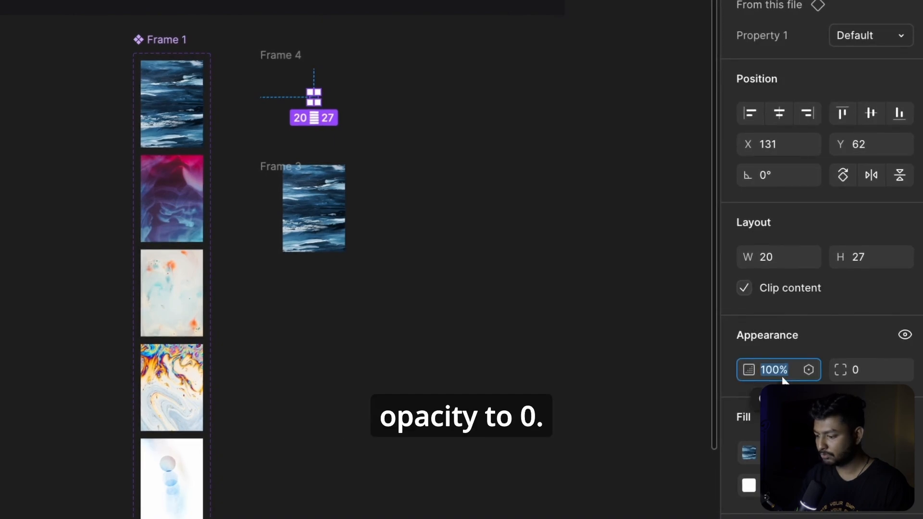
text(0)
key(Return)
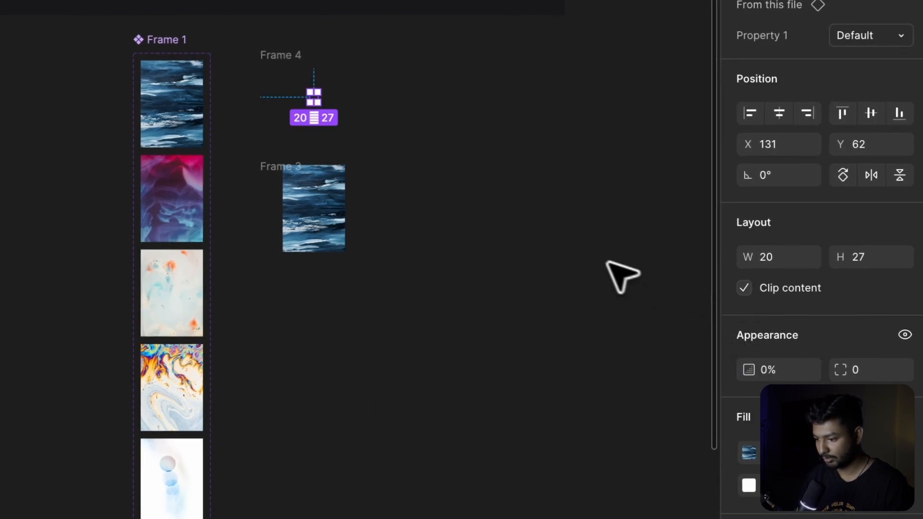
click(589, 246)
Combine the two frames beside the image variants into a component set
drag(238, 36, 393, 322)
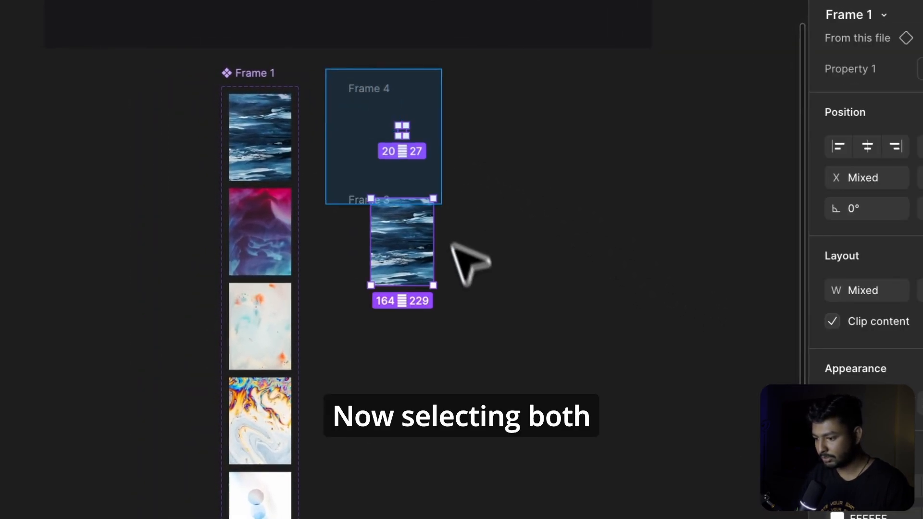
drag(500, 377, 504, 377)
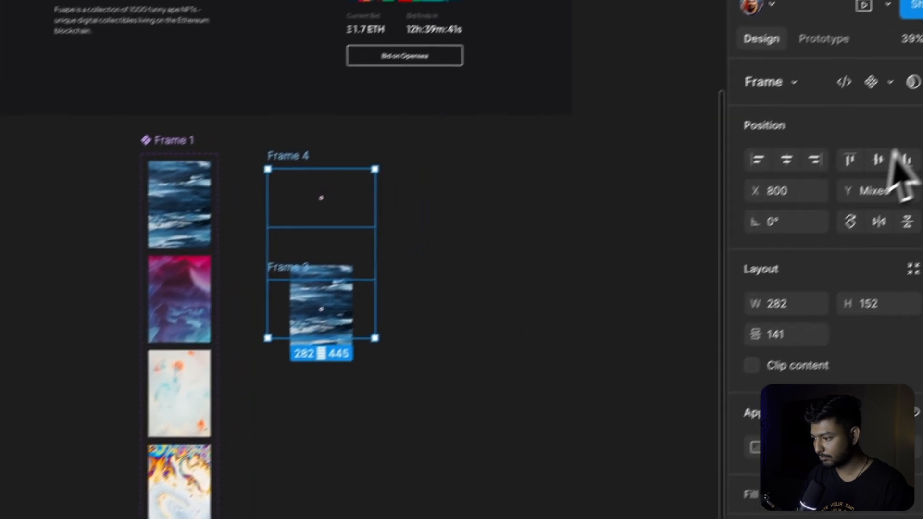
click(854, 112)
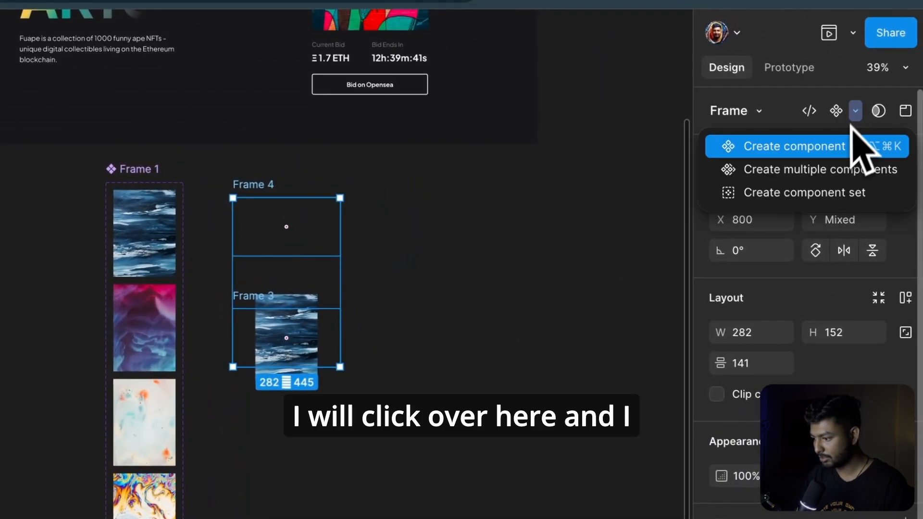
click(810, 194)
Add a prototype interaction from the upper Component 1 variant that changes to Frame 3 on Mouse leave
click(350, 217)
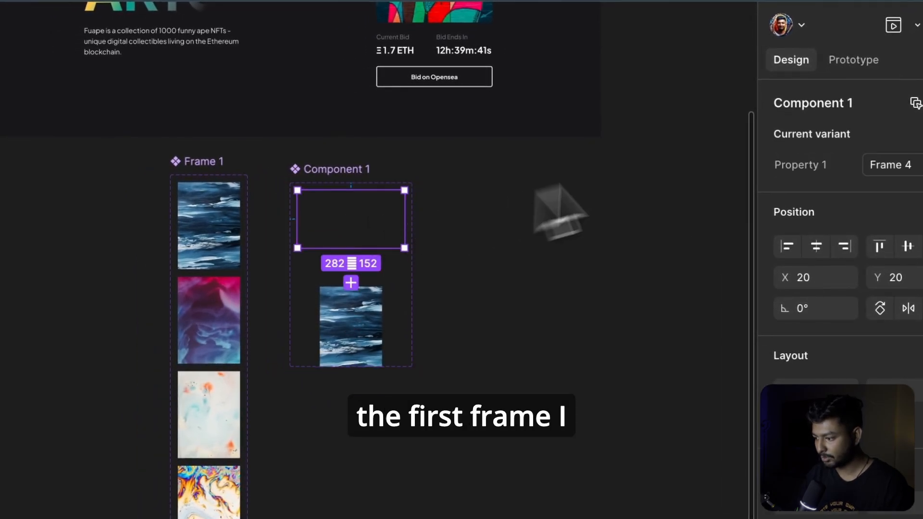
click(853, 59)
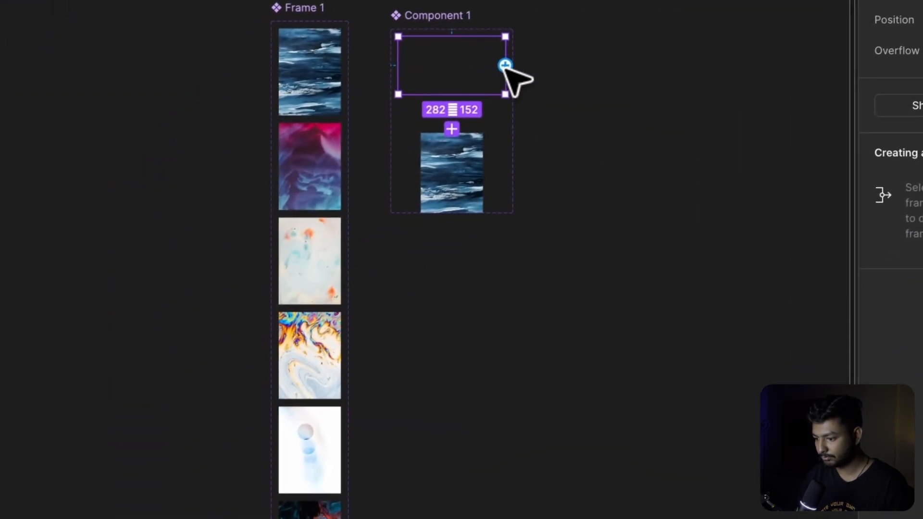
drag(504, 65, 477, 166)
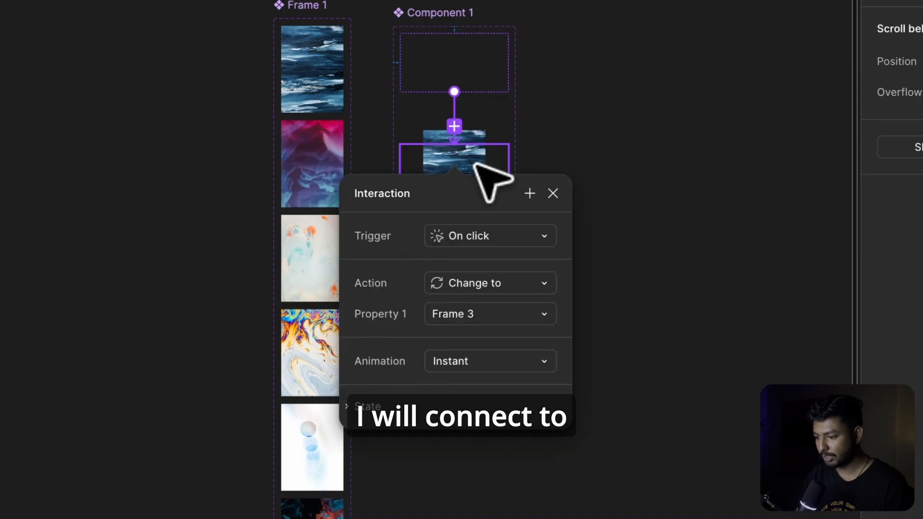
click(488, 237)
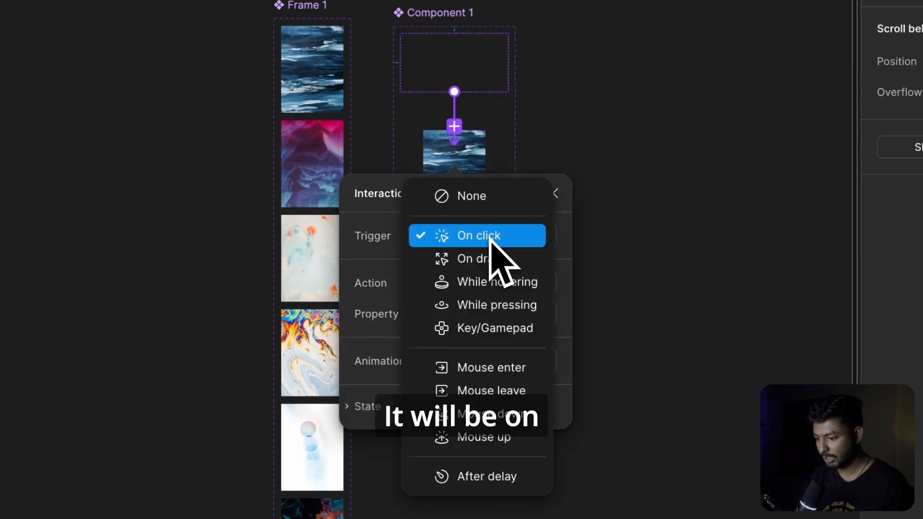
click(498, 391)
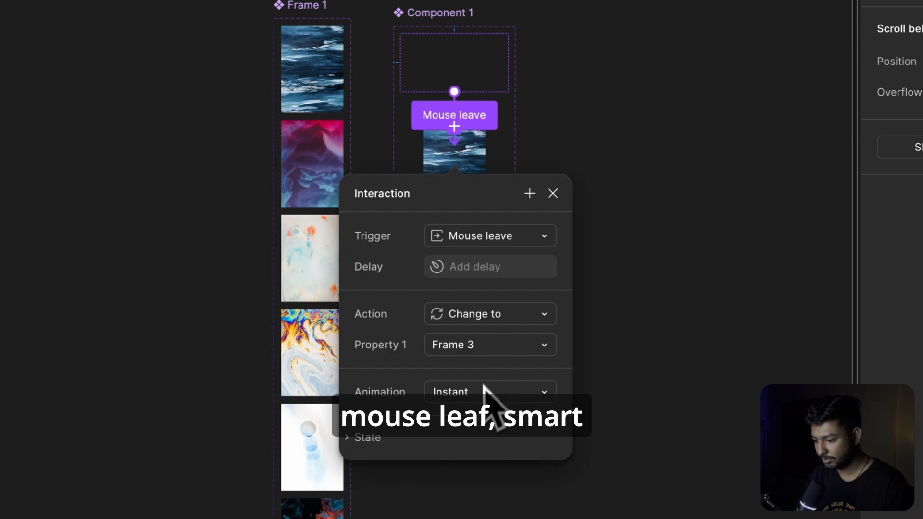
Set the Mouse leave interaction to Smart animate with a Custom bezier curve and a duration of 400 ms
click(483, 389)
click(486, 438)
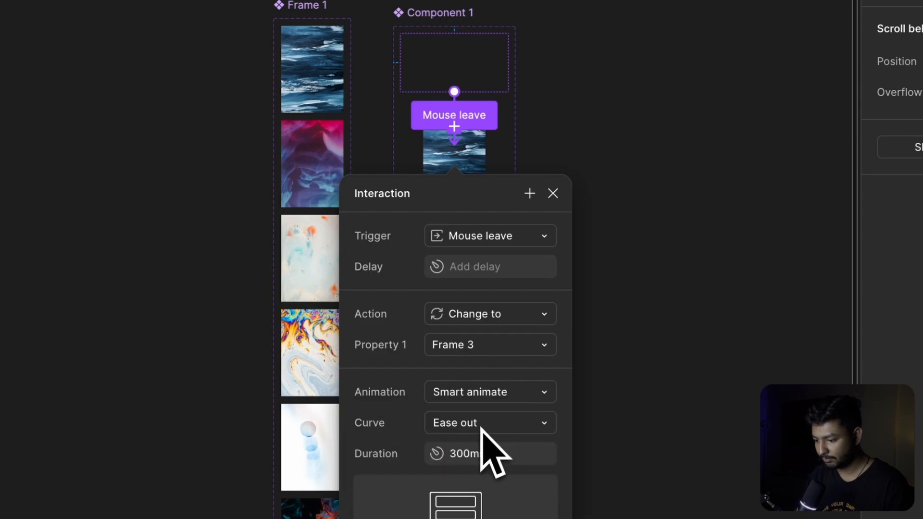
click(476, 429)
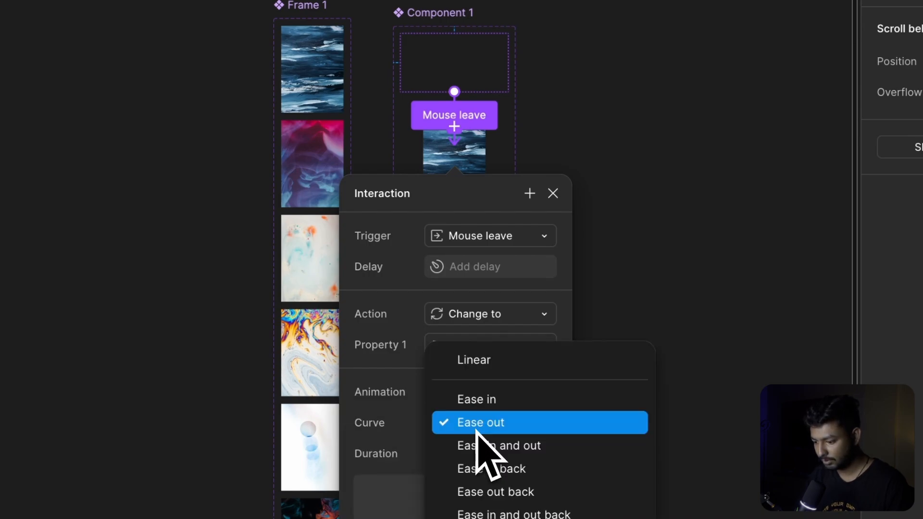
click(524, 500)
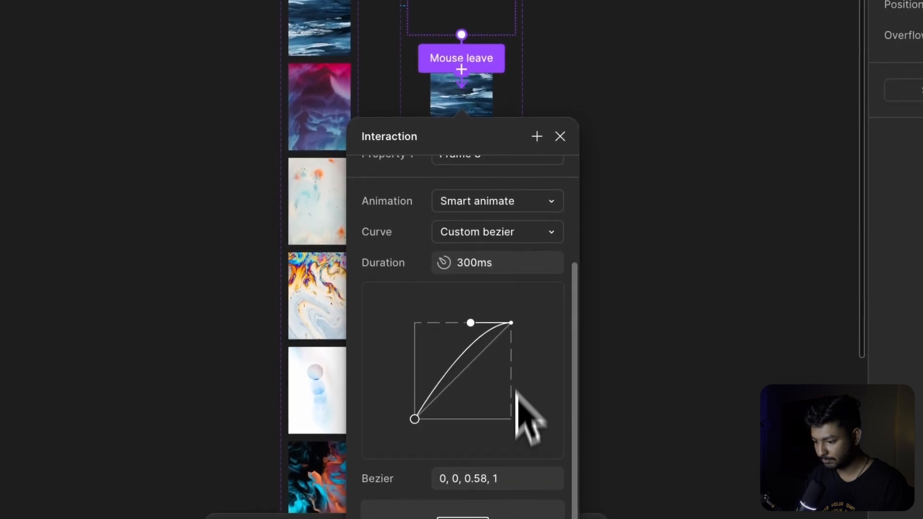
click(460, 267)
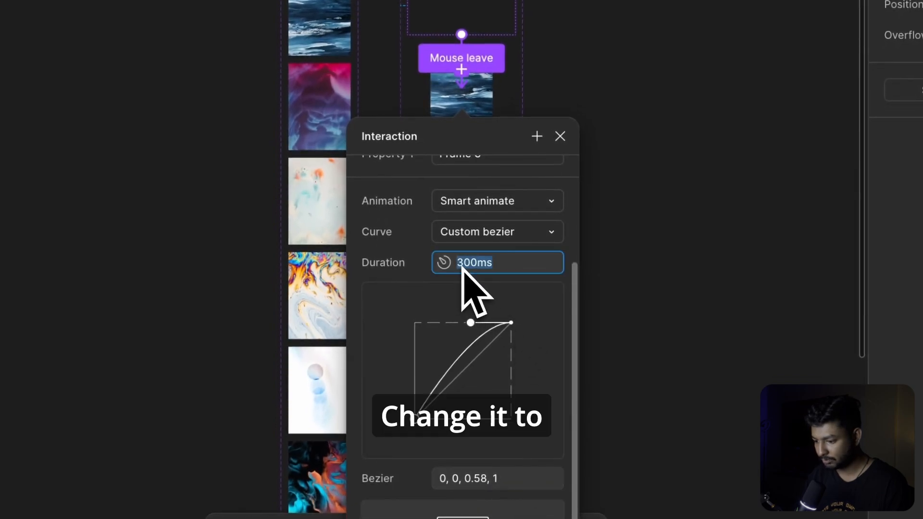
click(464, 266)
key(BackSpace)
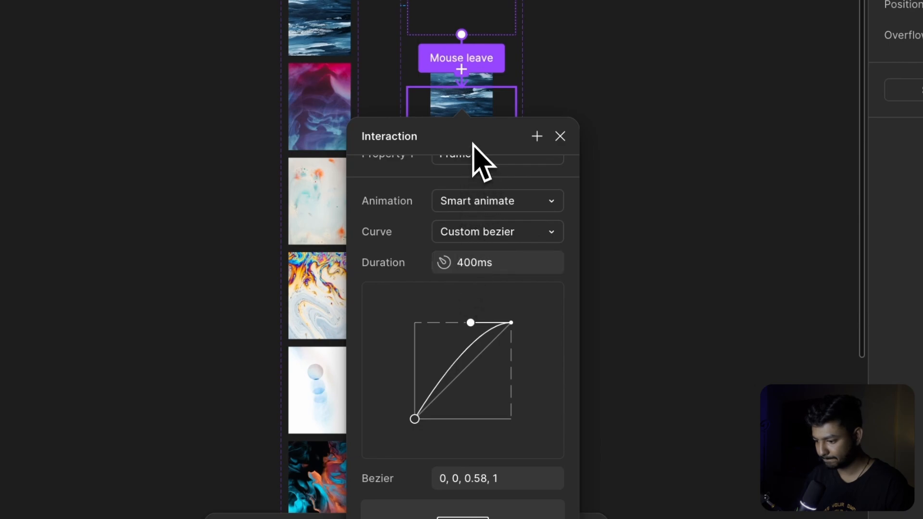
Shape the Mouse leave interaction's bezier curve to 0.7, 0, 0.44, 1.01 and close its settings
drag(472, 143, 504, 67)
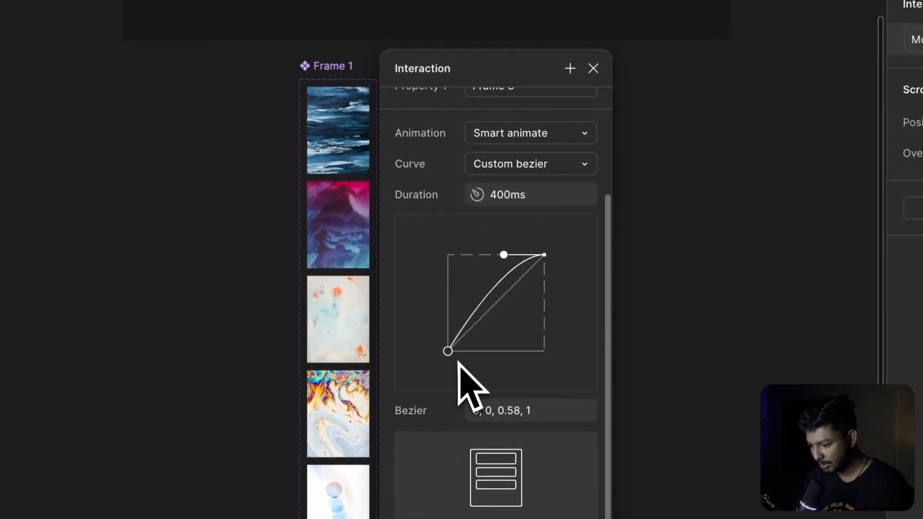
drag(447, 351, 494, 348)
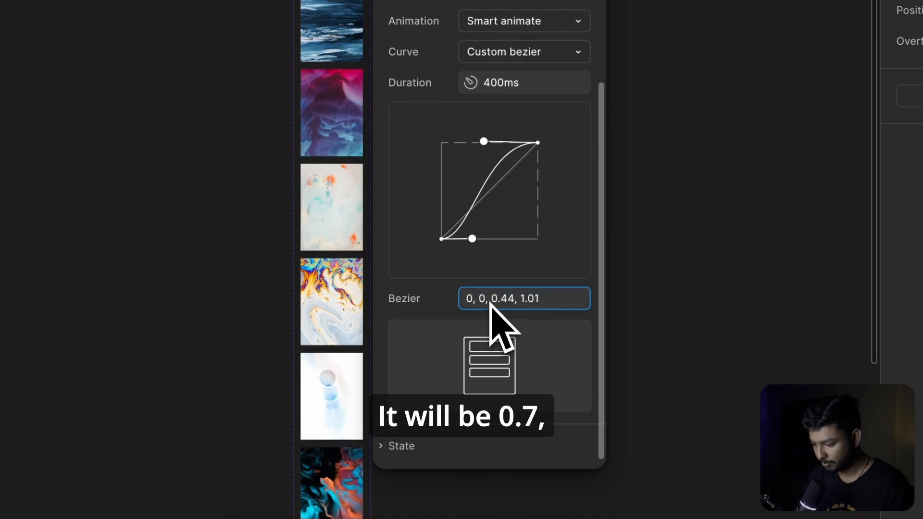
text(.7)
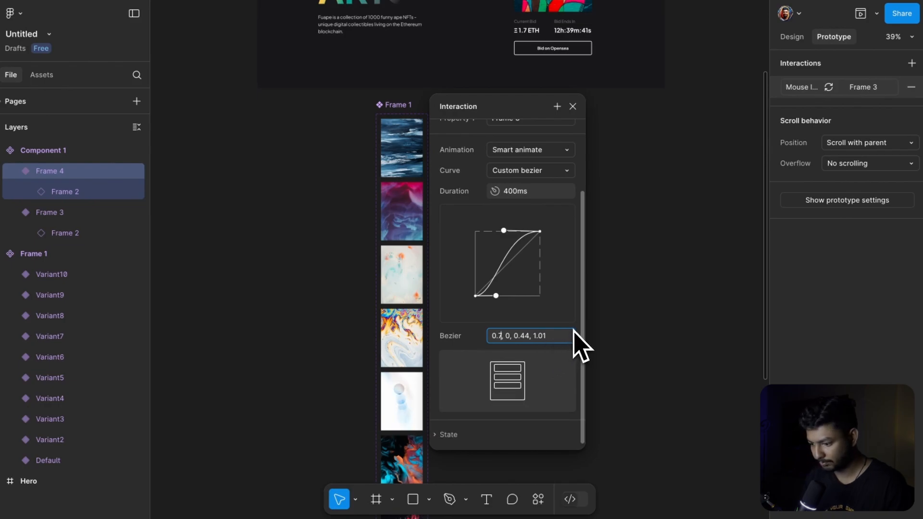
scroll(521, 363, up, 3)
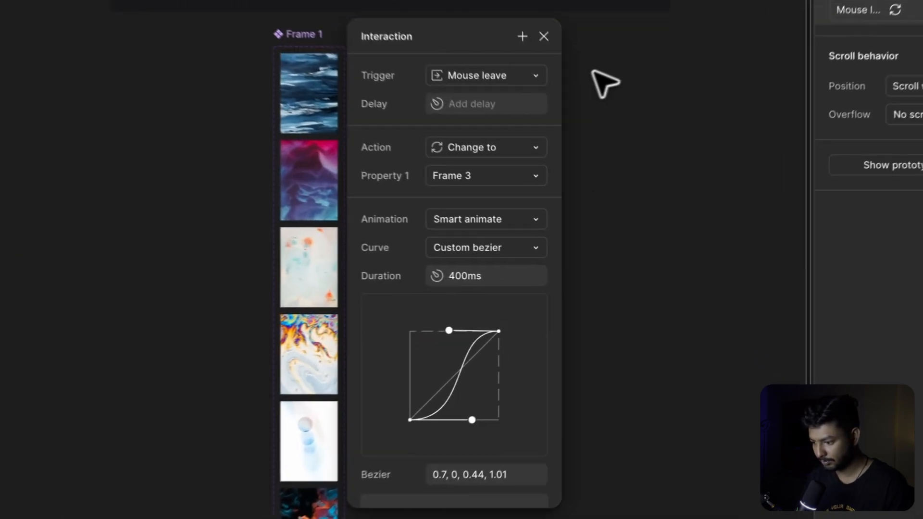
click(608, 133)
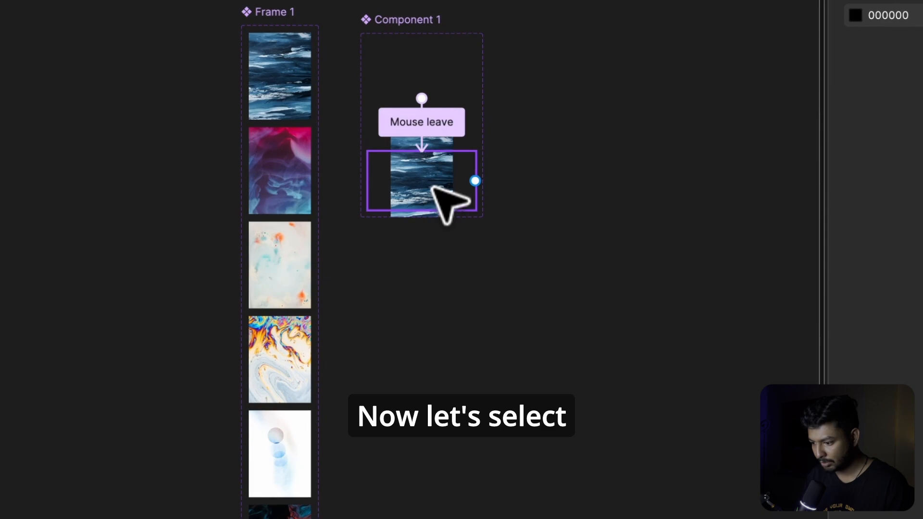
Connect the lower Component 1 variant back to Frame 4 with an After delay trigger and change its delay
click(505, 217)
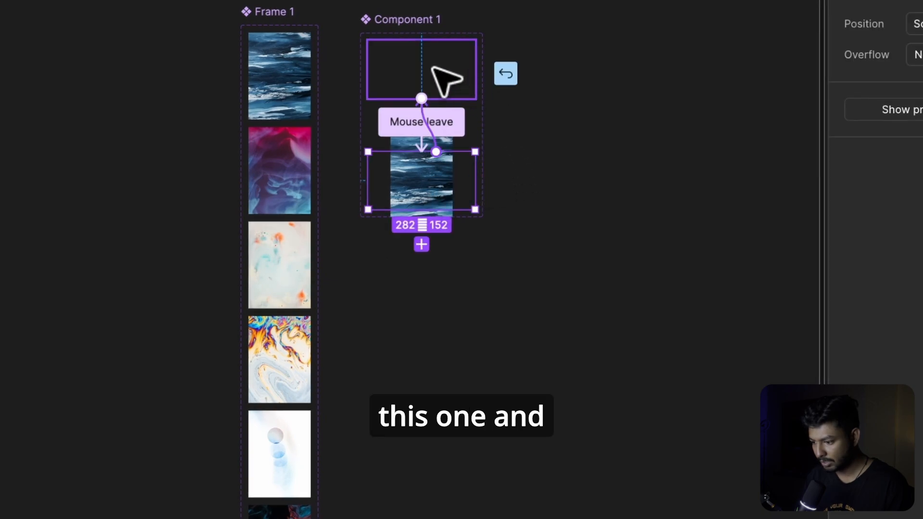
drag(432, 67, 431, 65)
scroll(447, 293, up, 1)
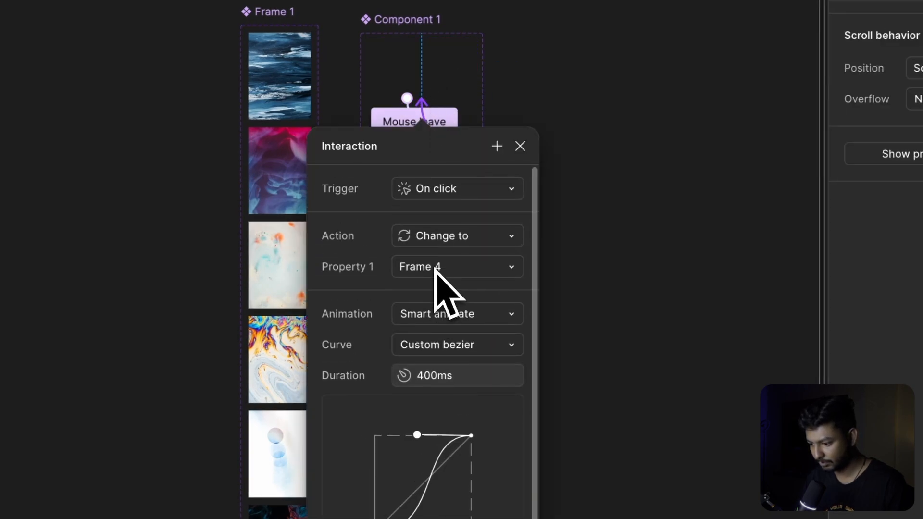
click(434, 193)
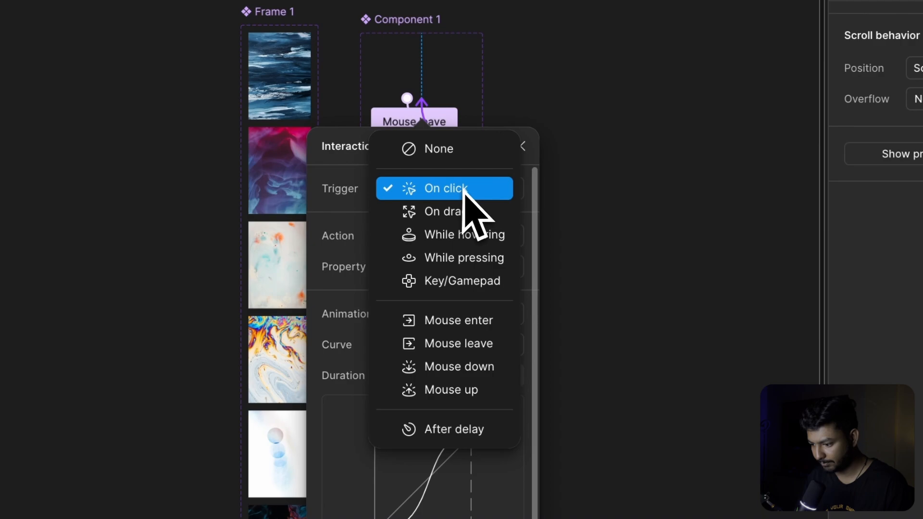
click(467, 435)
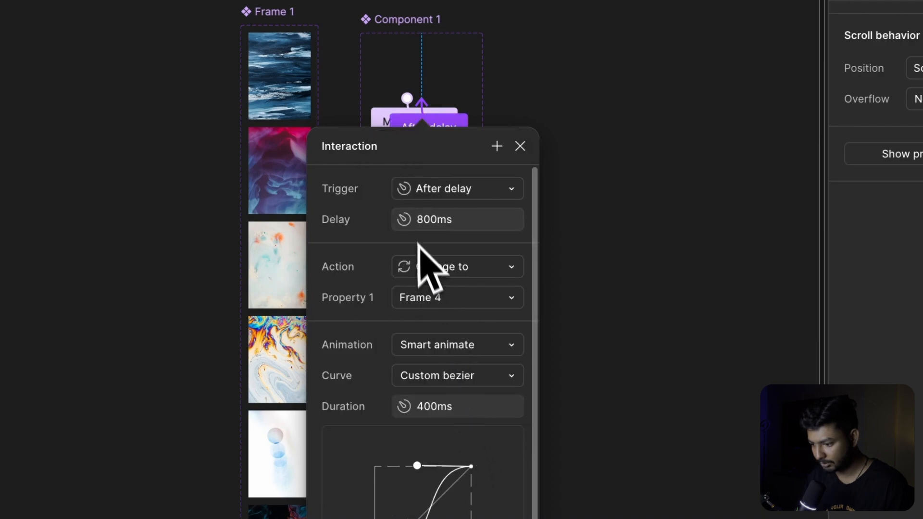
click(422, 222)
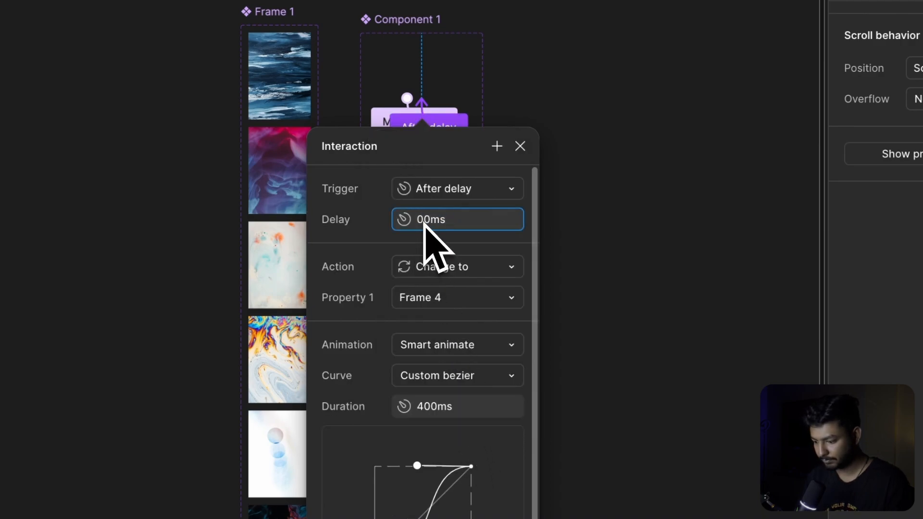
Set the After delay interaction's duration to 300 ms and its bezier curve to 0.7, 0, 0.33, 0.99
scroll(435, 243, down, 3)
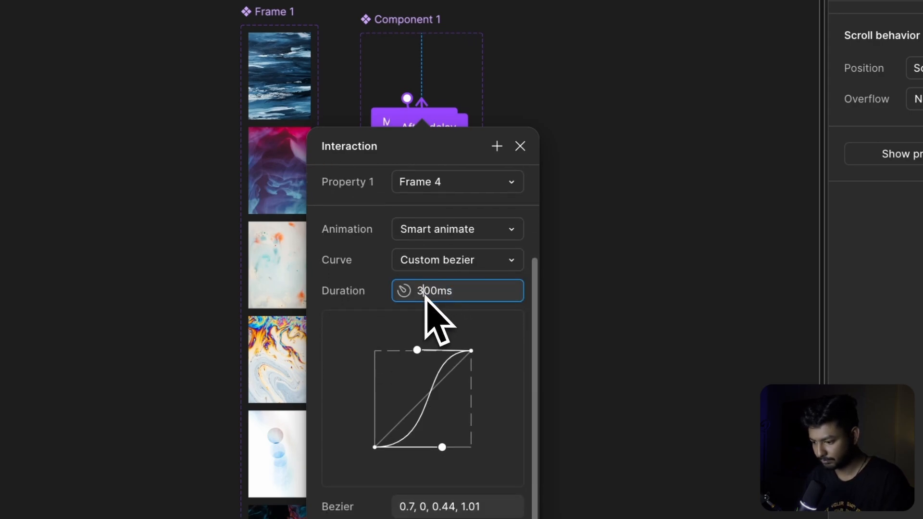
scroll(435, 374, down, 1)
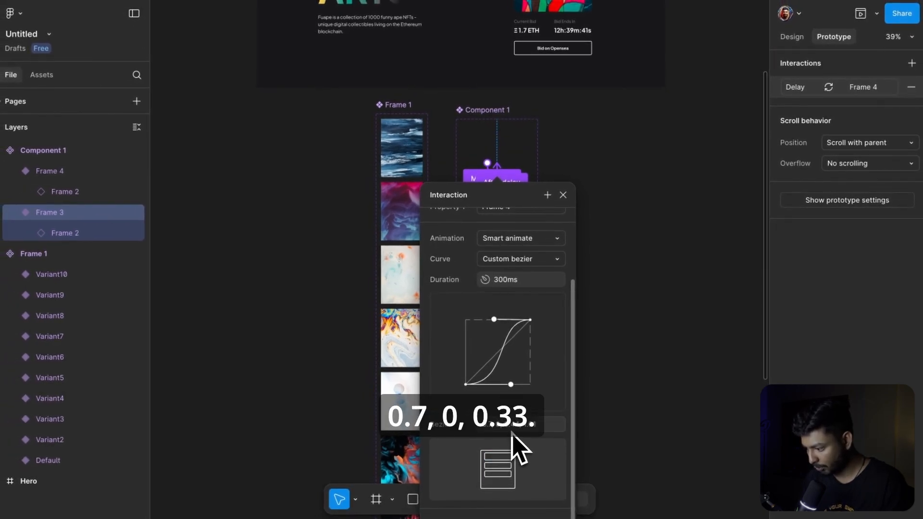
double_click(513, 425)
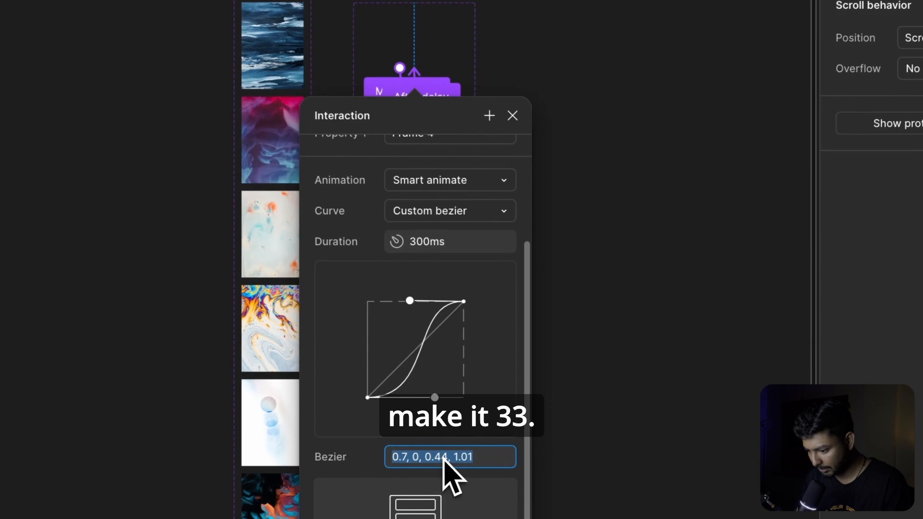
click(446, 457)
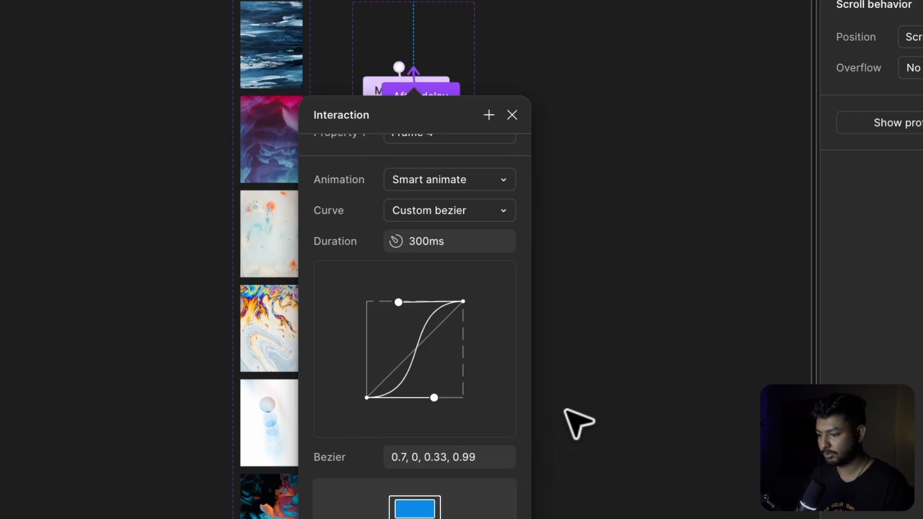
click(581, 424)
scroll(533, 245, up, 3)
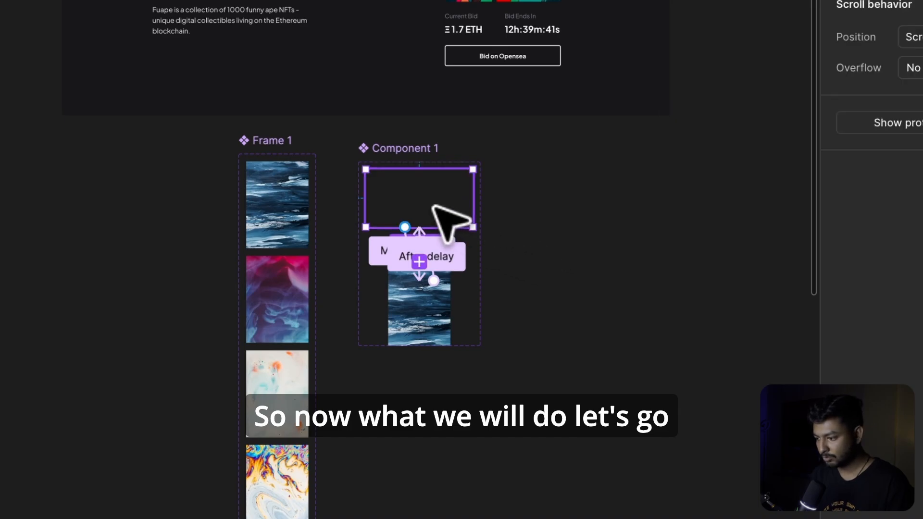
Copy the Frame 4 variant of Component 1 and paste it as an instance into the Hero frame
click(781, 22)
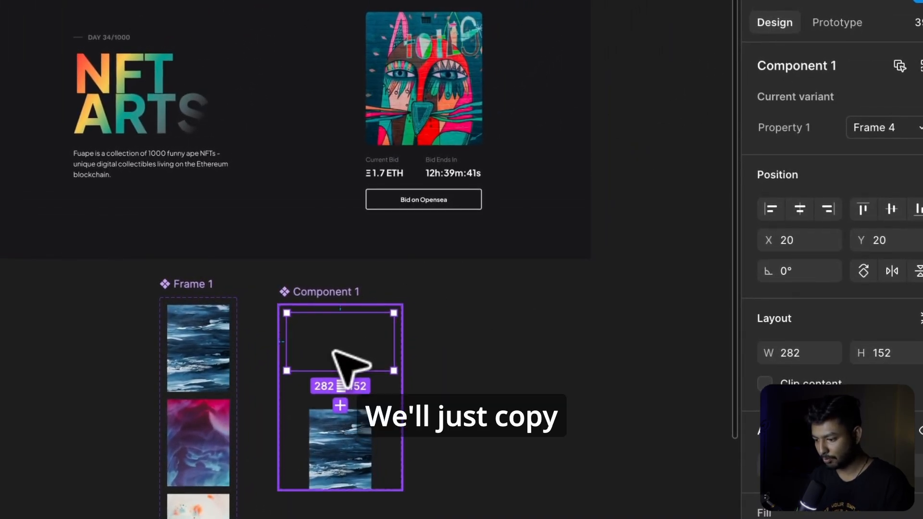
scroll(333, 350, up, 5)
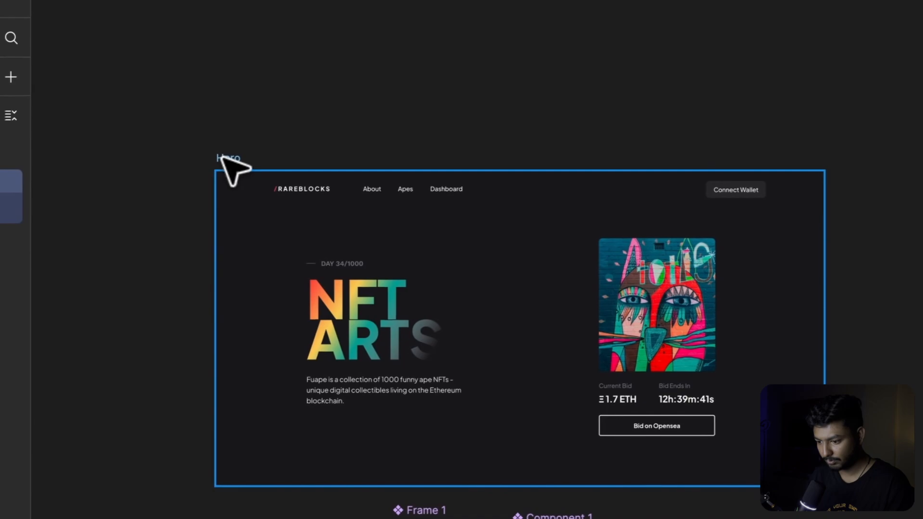
click(225, 156)
key(ctrl+v)
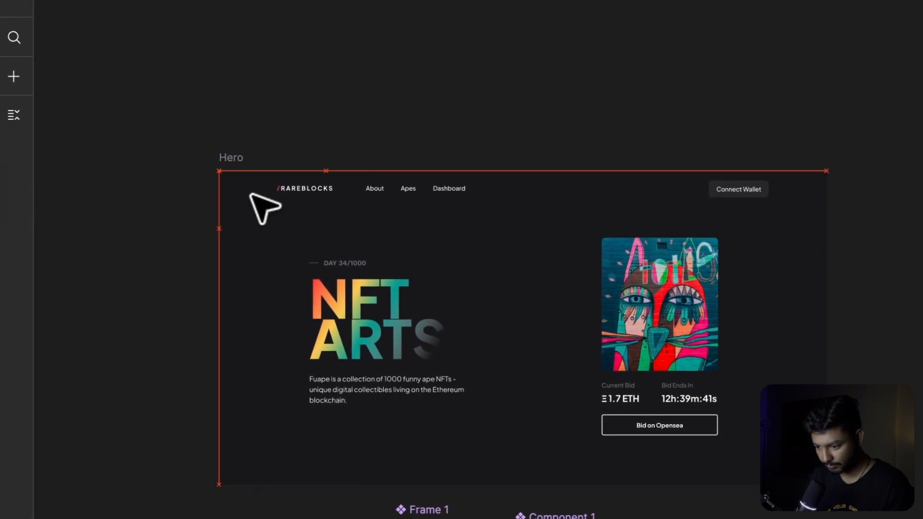
Duplicate the Component 1 instance side by side along the Hero frame's top edge to form a row of six
drag(250, 193, 361, 190)
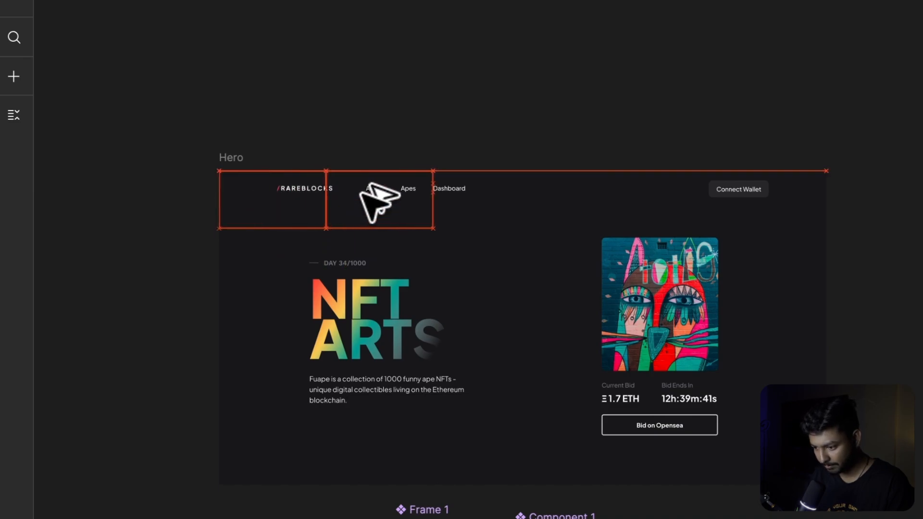
drag(462, 186, 469, 186)
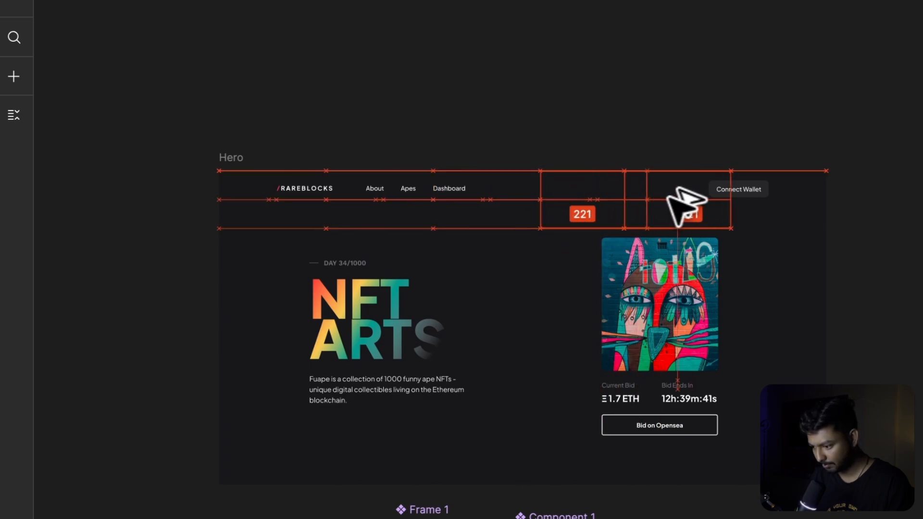
drag(667, 197, 684, 195)
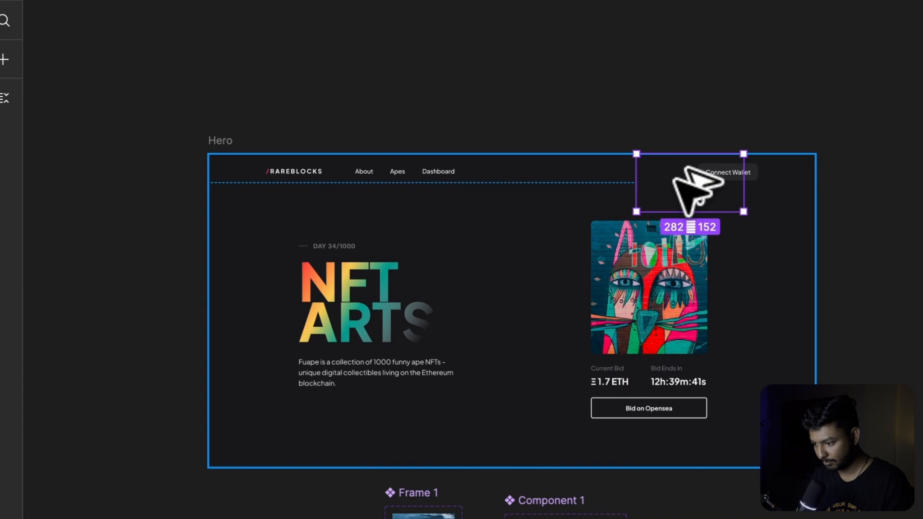
key(super+d)
click(176, 233)
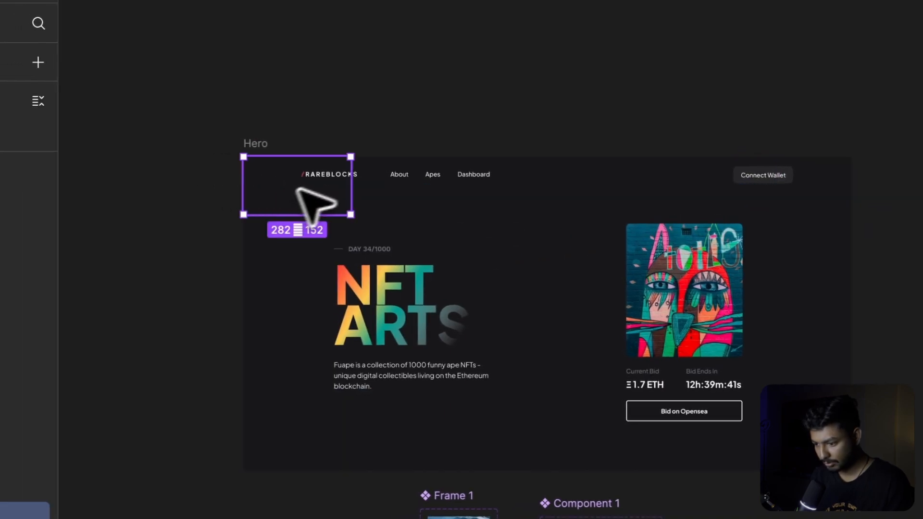
Select the whole row of instances and duplicate it downward until six stacked rows cover the Hero frame
shift+click(402, 186)
key(super+d)
key(super+d)
key(super+d)
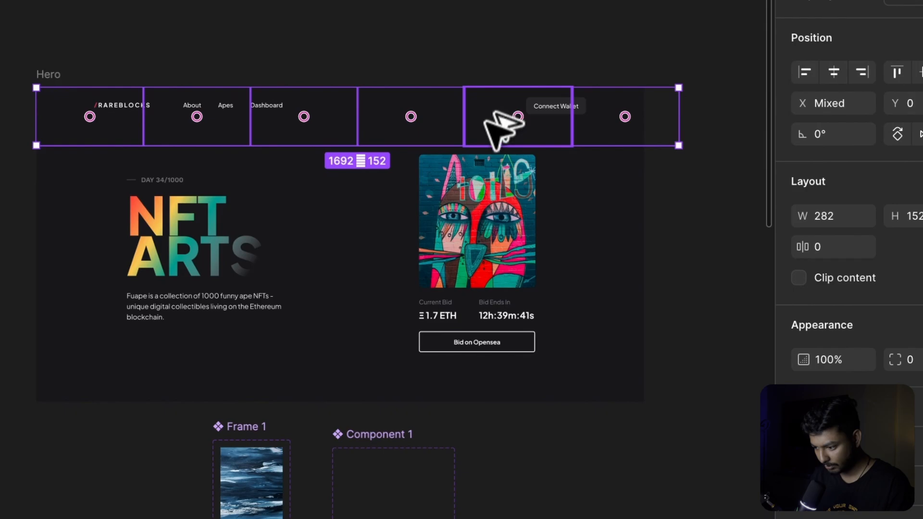
drag(486, 117, 488, 175)
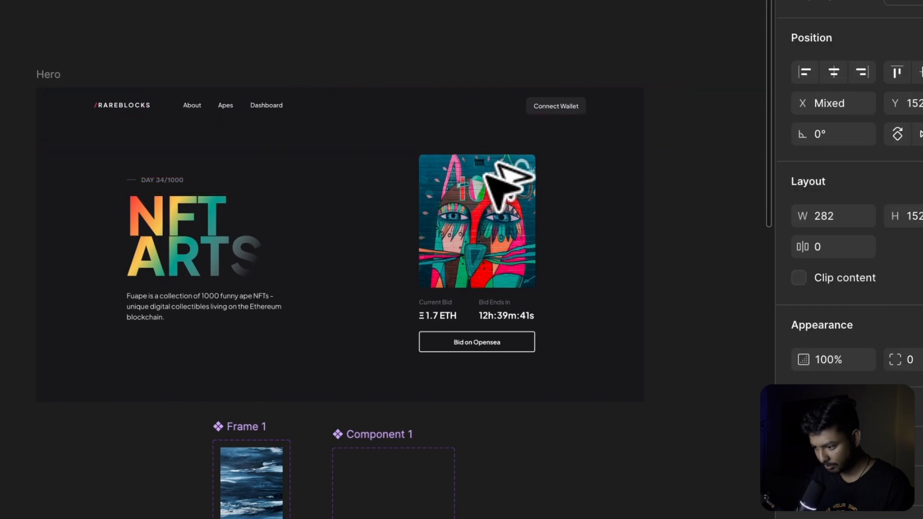
drag(486, 175, 485, 399)
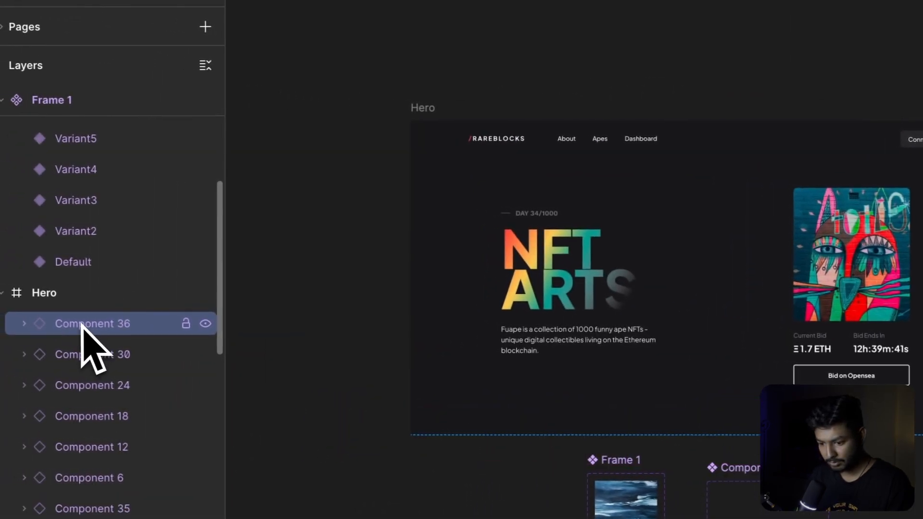
Group all the component instances in the Hero frame and move the group to X -46, Y -38, centred over the design
scroll(82, 336, down, 10)
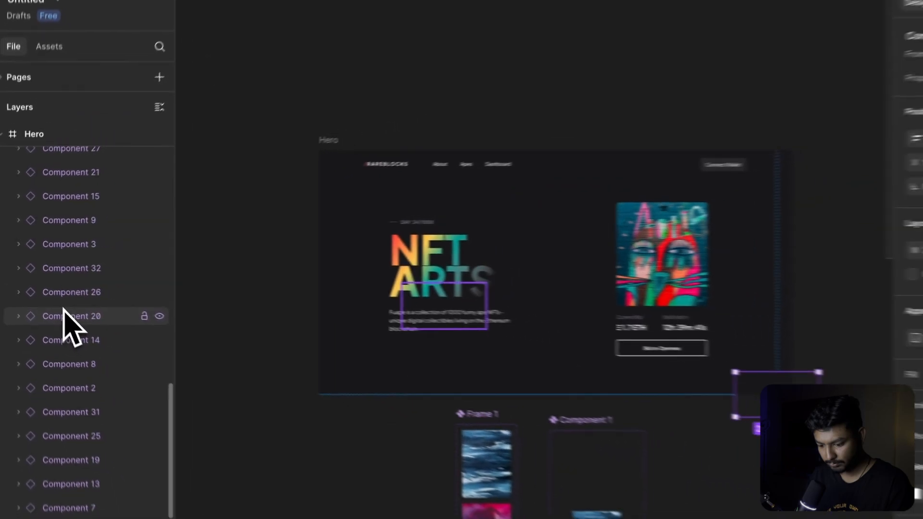
scroll(58, 315, down, 3)
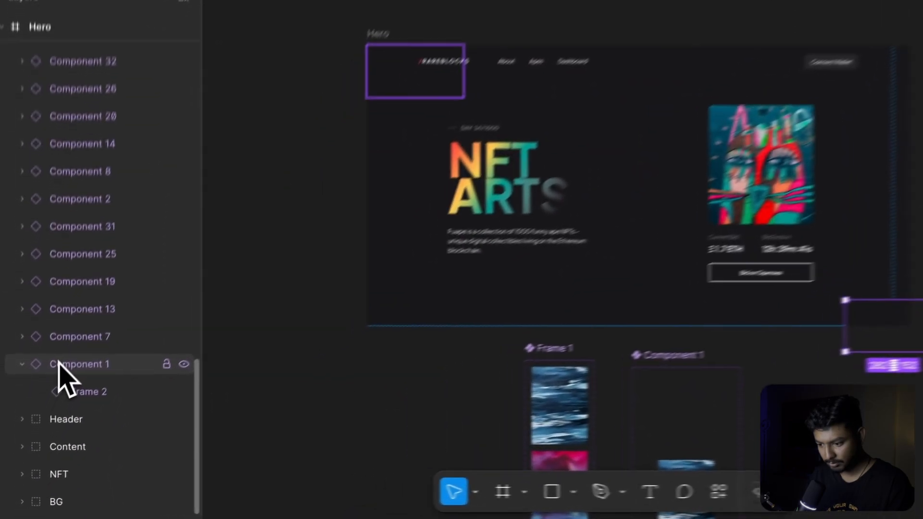
shift+click(45, 403)
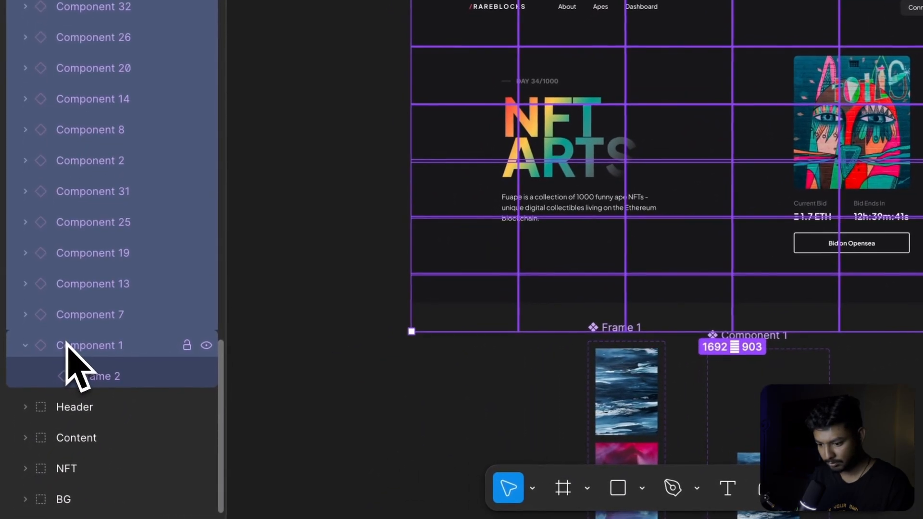
key(super+g)
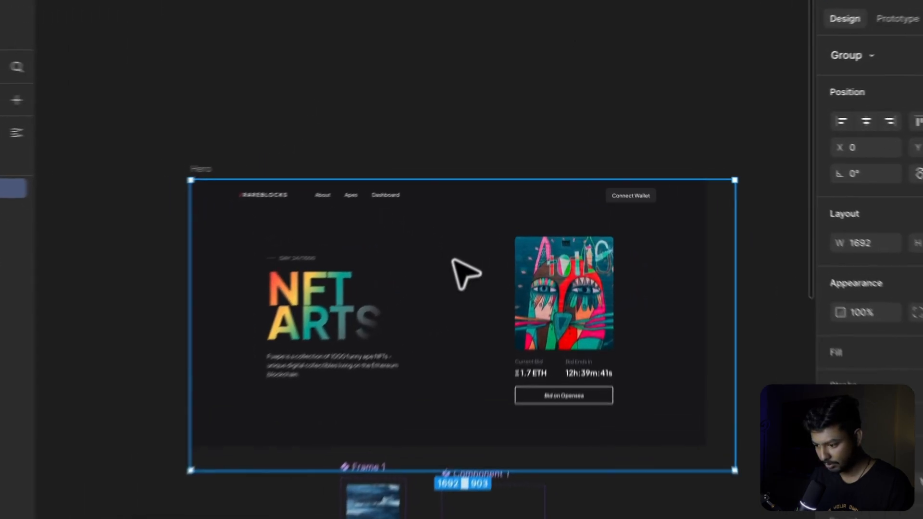
drag(488, 240, 482, 231)
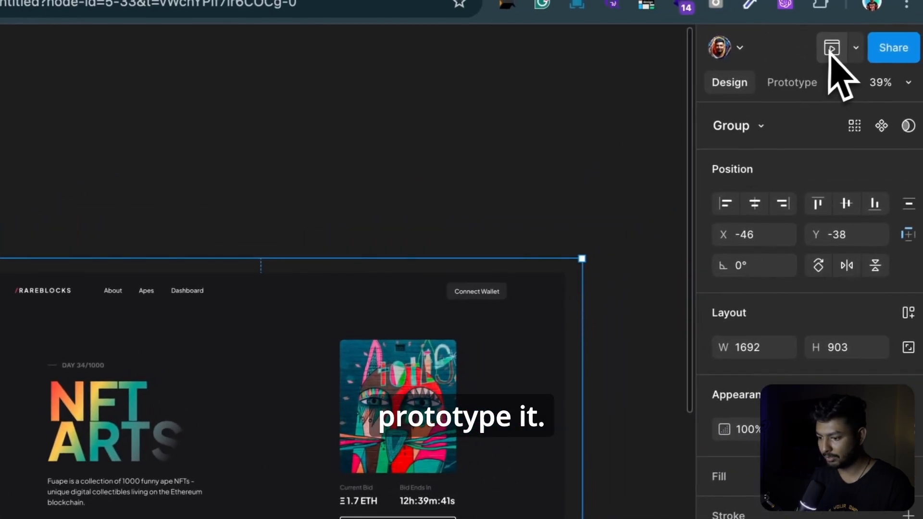
Preview the image effect in the Hero prototype and return to the design file
click(830, 50)
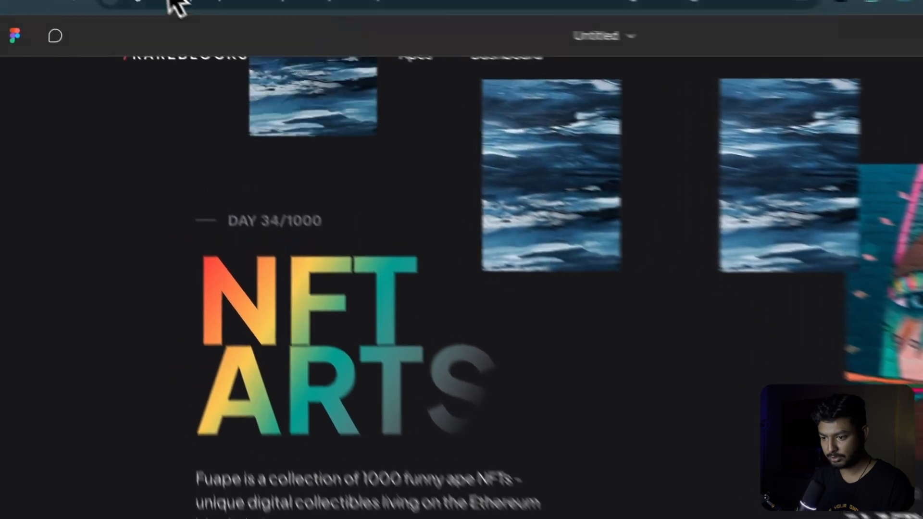
click(169, 1)
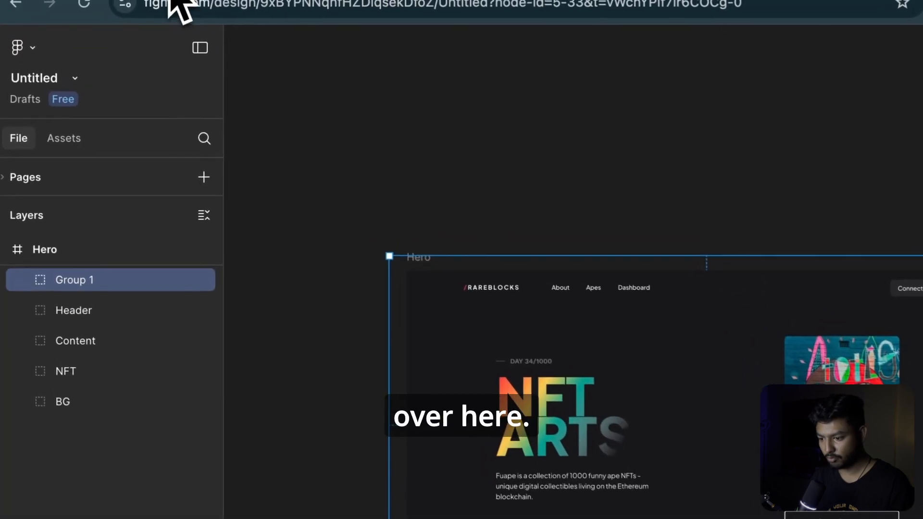
Select the nested Frame 2 instances inside Group 1, randomise their Property 1 with the Randomise Variants plugin, and close it
click(26, 284)
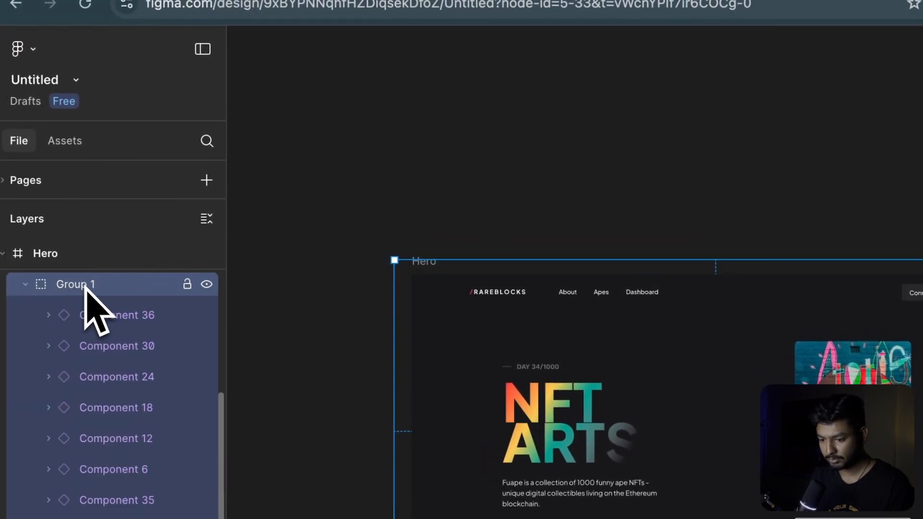
key(Return)
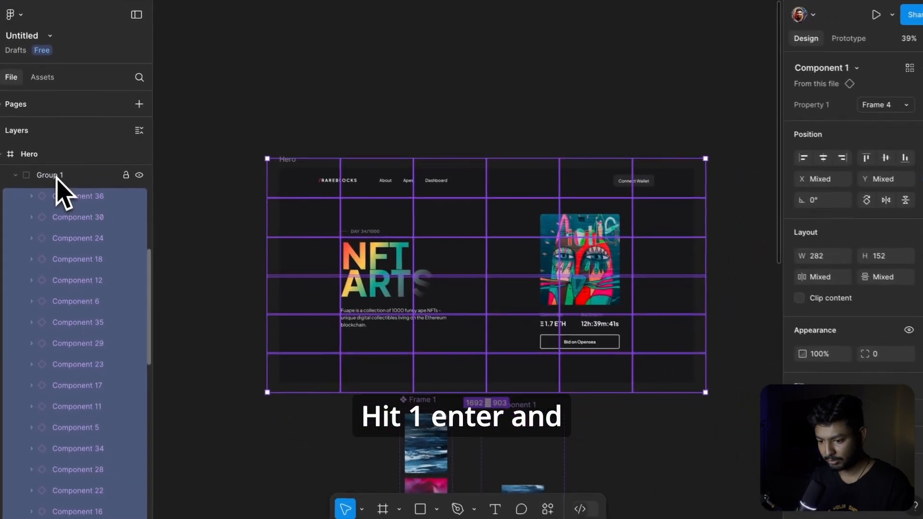
key(Return)
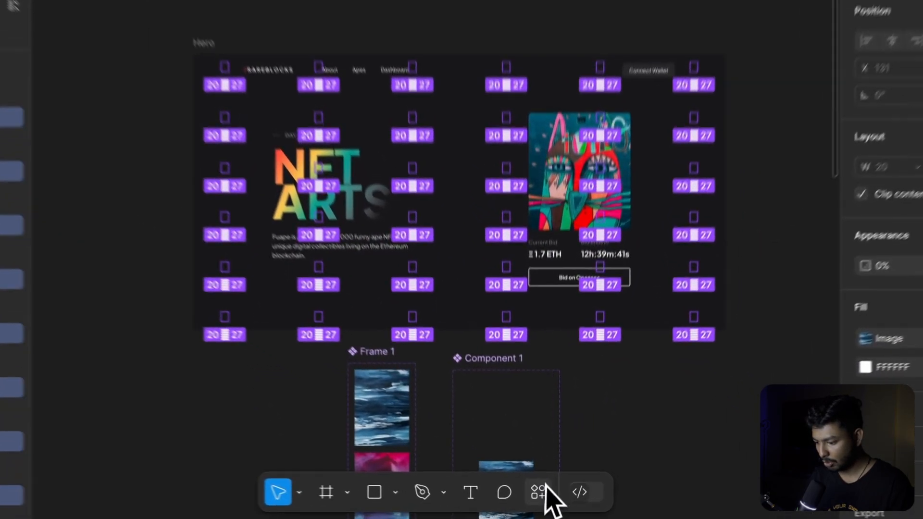
click(538, 499)
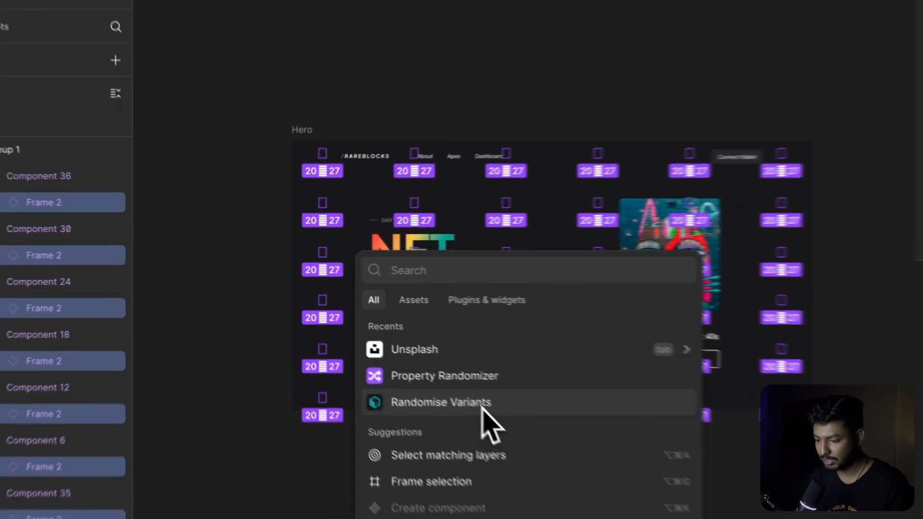
click(420, 374)
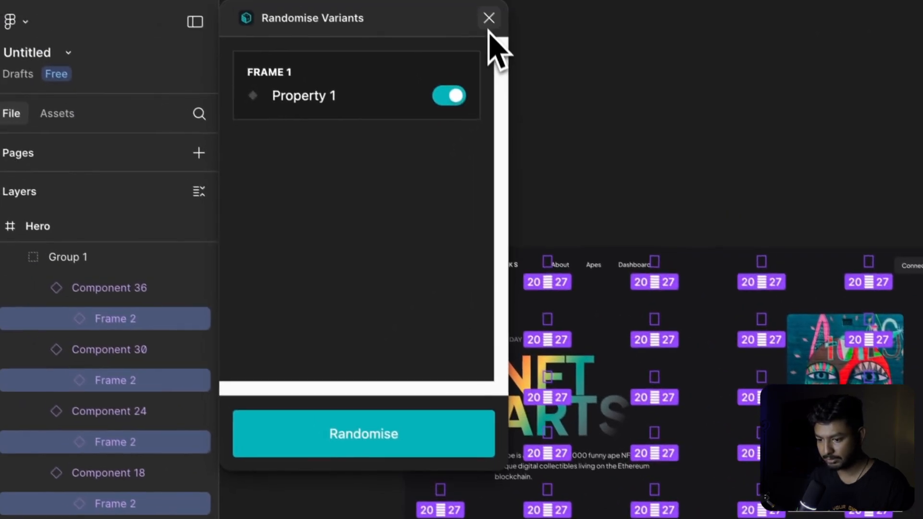
click(489, 20)
Select all component instances in Group 1 and randomise their rotation from -10 to 10 in random order with the Property Randomizer plugin
scroll(190, 330, up, 10)
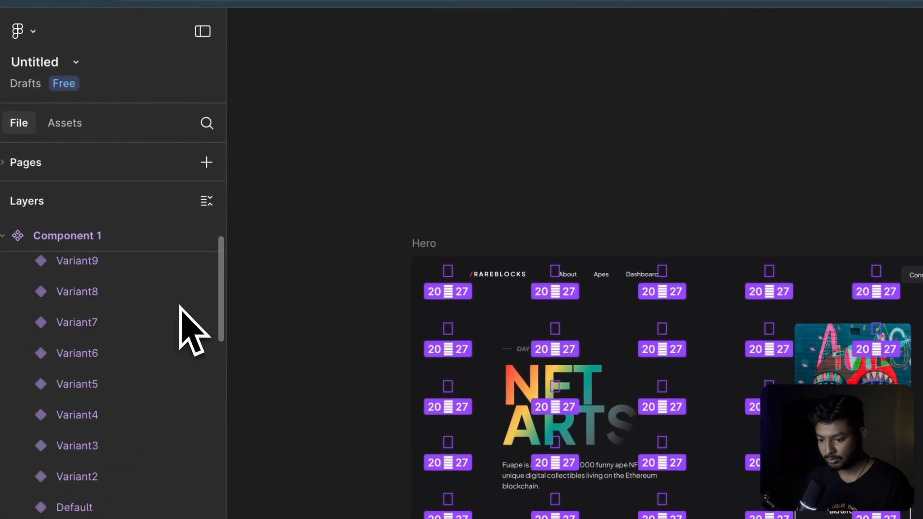
scroll(190, 329, down, 5)
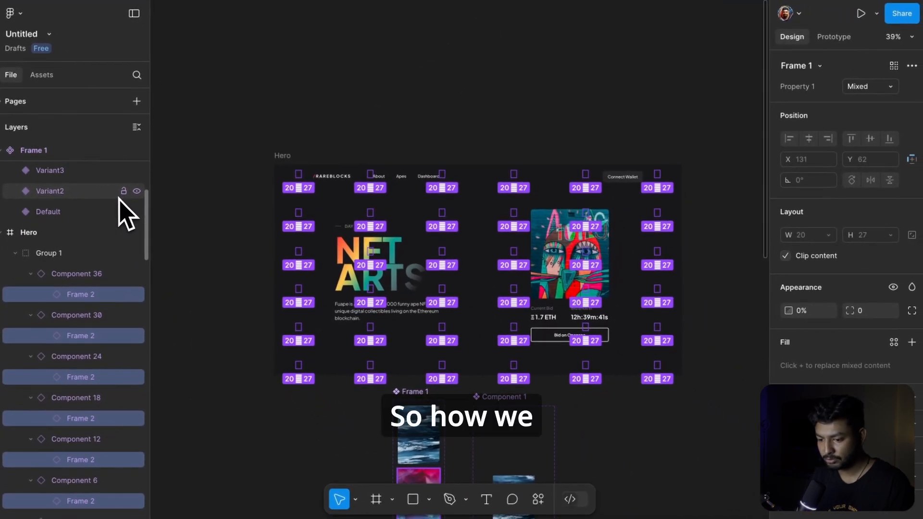
click(56, 255)
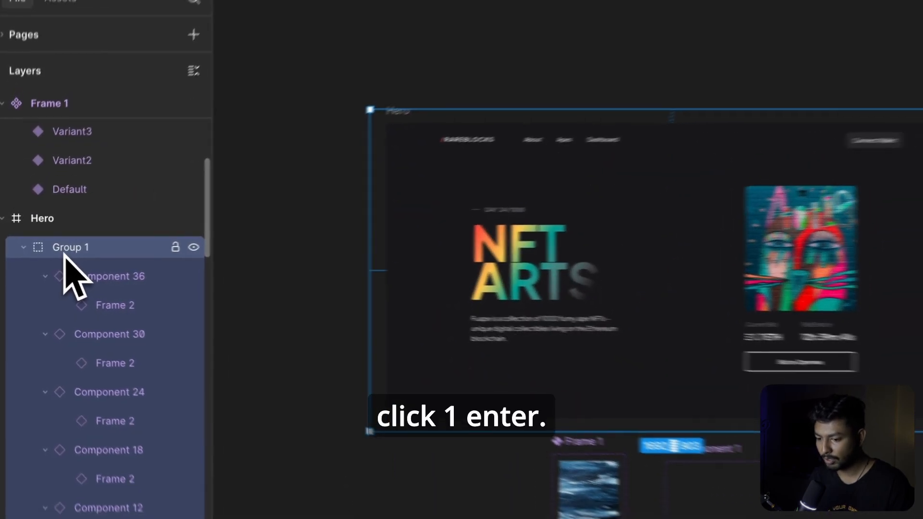
key(Return)
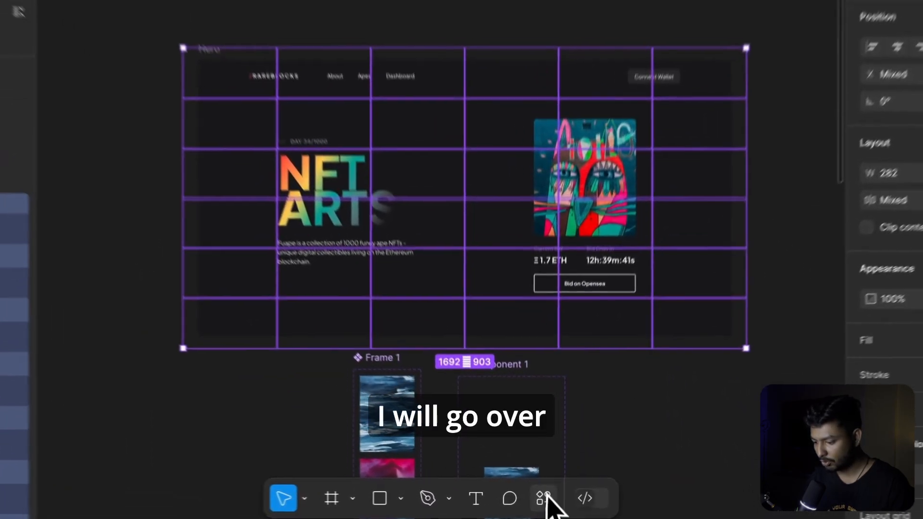
click(538, 499)
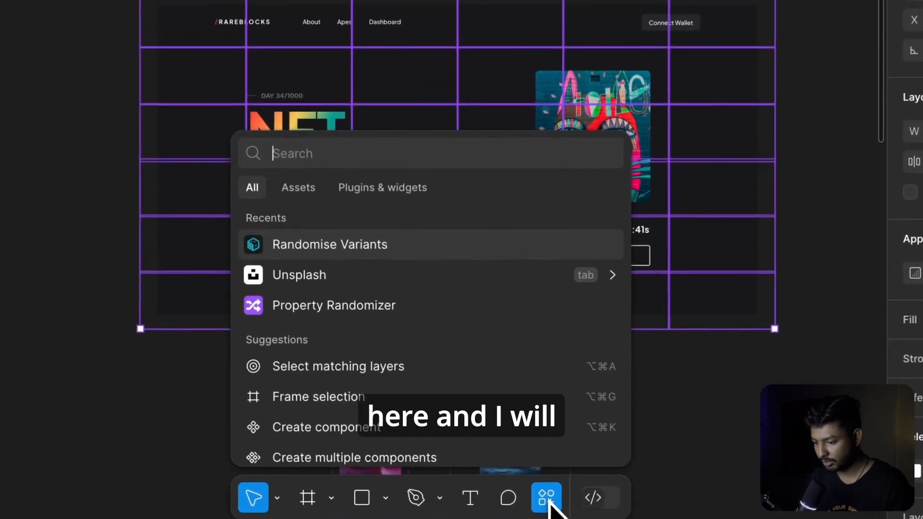
click(418, 303)
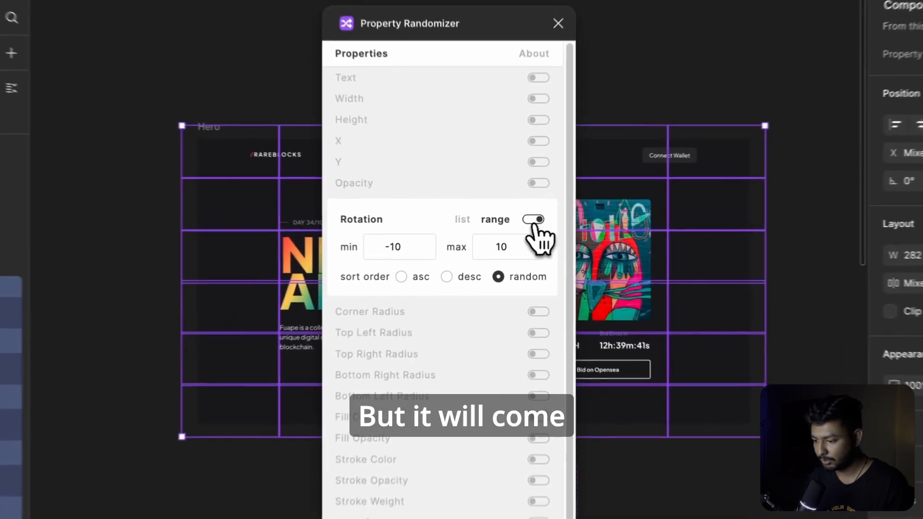
click(522, 224)
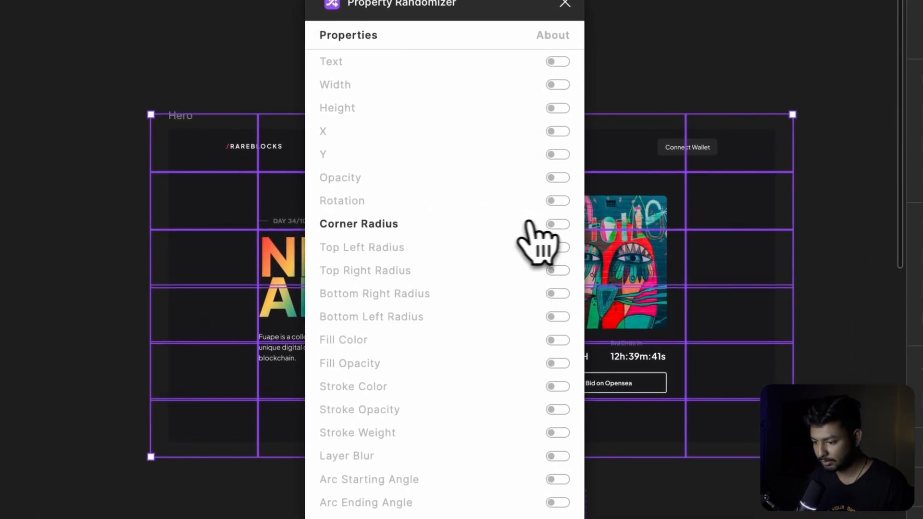
click(555, 201)
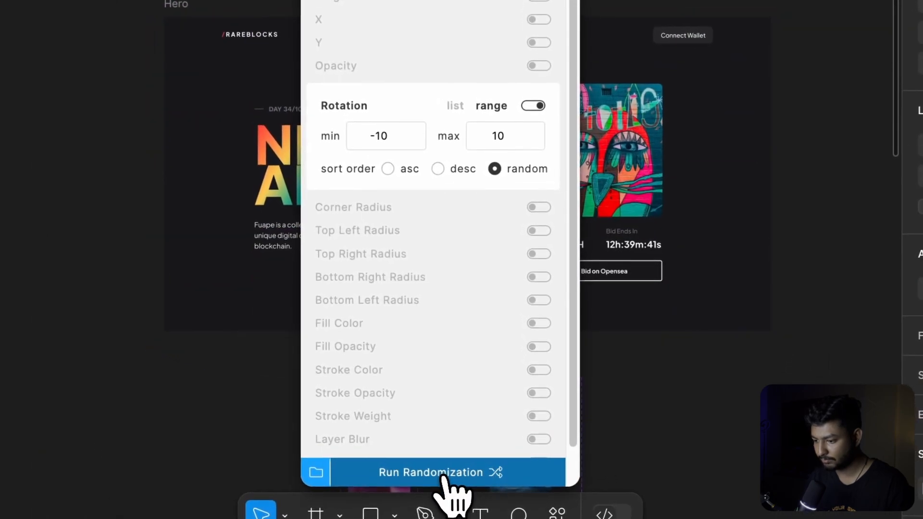
click(442, 473)
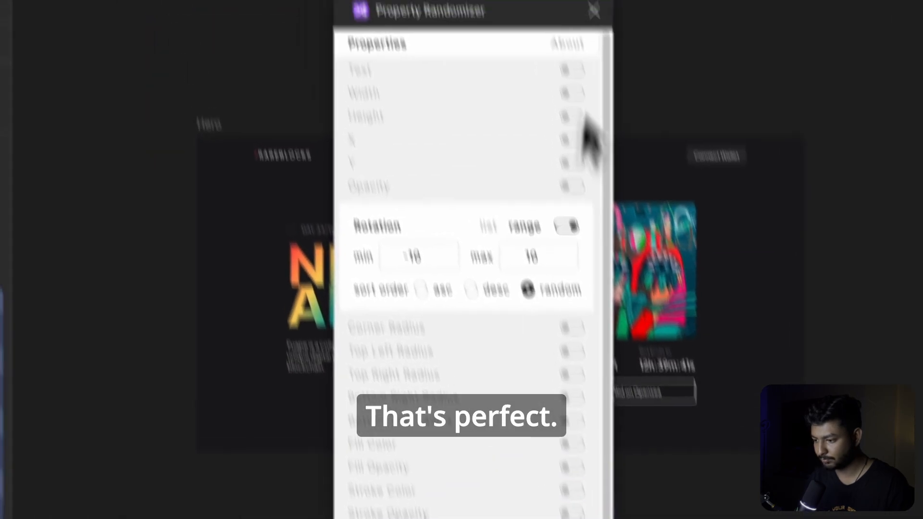
click(628, 136)
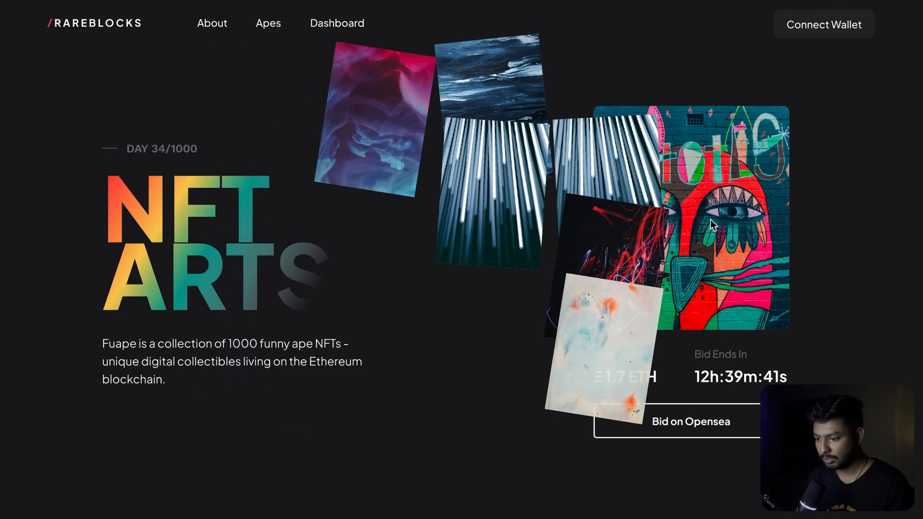